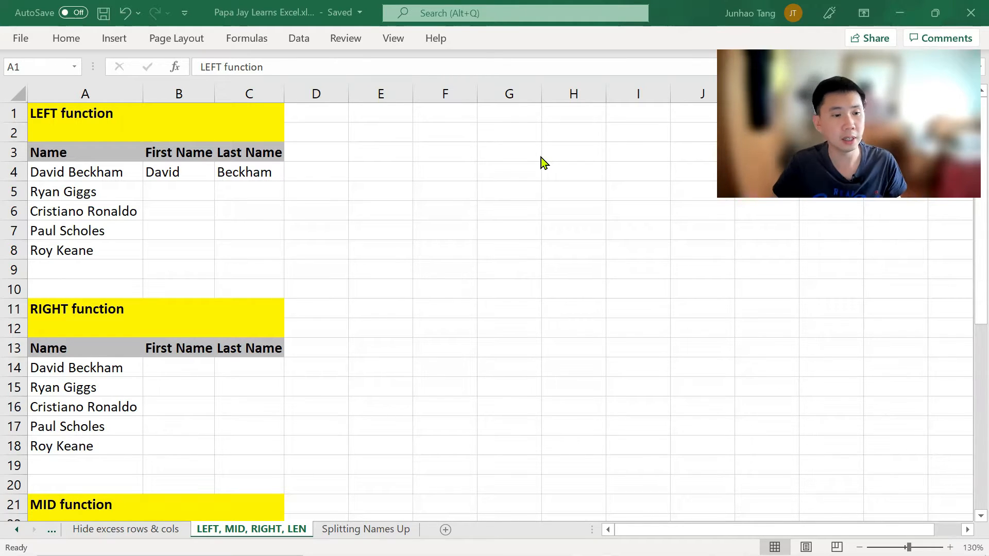
Step: Rename the LEN section heading in A31 to "LEN function (Length)"
scroll(206, 272, down, 7)
click(66, 292)
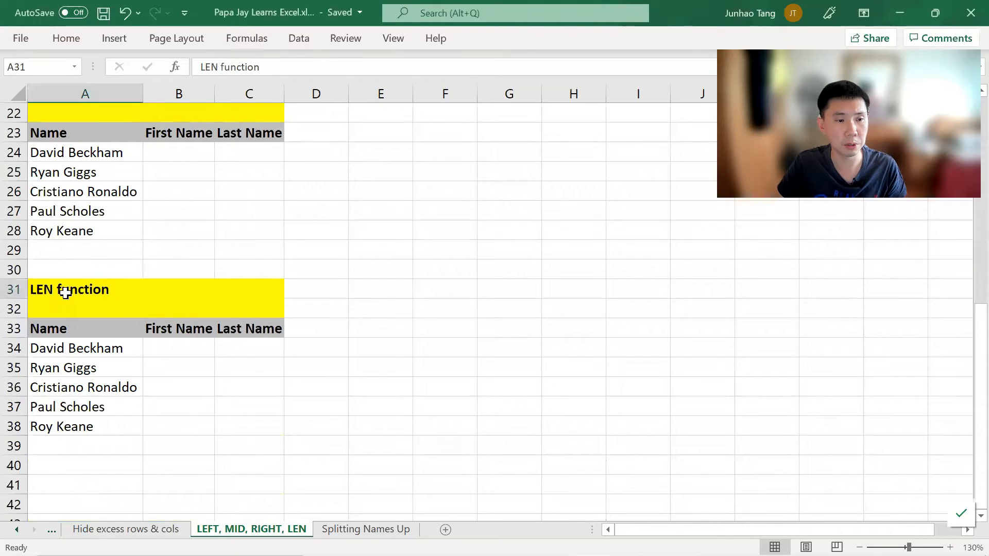
key(F2)
text((Length)
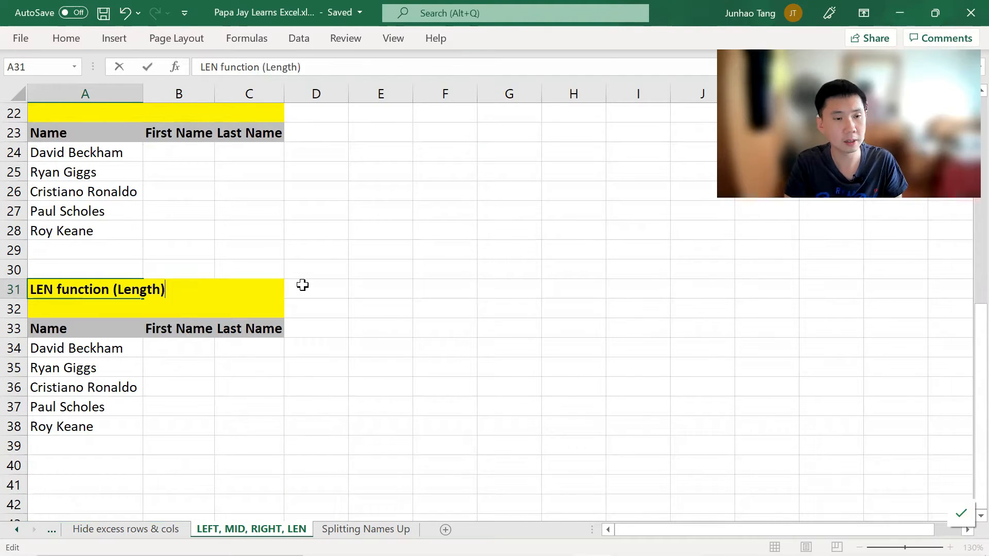
text())
key(Return)
Step: Enter =LEFT(A5,4) in B5 to extract the first name from Ryan Giggs
key(ctrl+Up)
key(ctrl+Up)
key(ctrl+Up)
key(ctrl+Up)
key(ctrl+Up)
key(ctrl+Up)
key(ctrl+Up)
key(ctrl+Up)
key(ctrl+Up)
key(ctrl+Up)
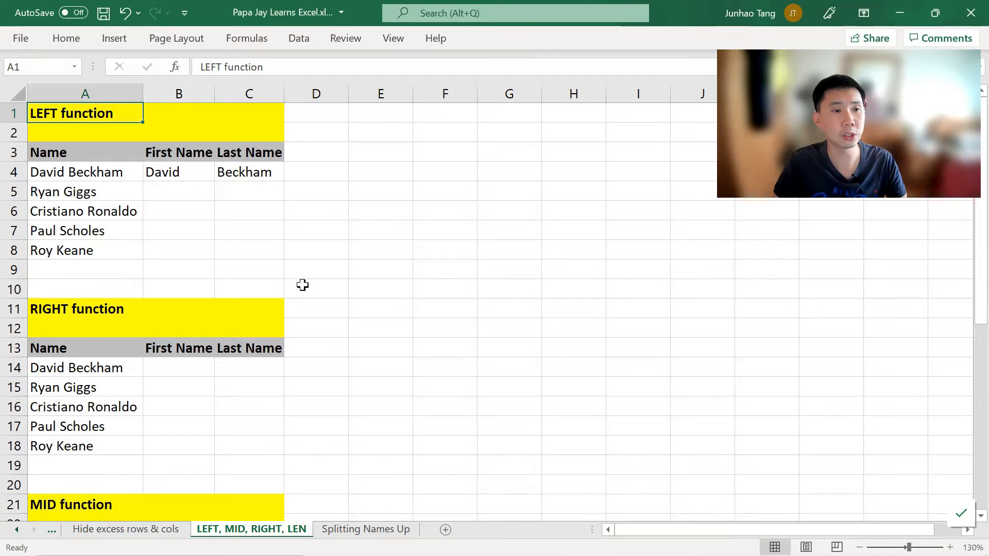
key(Down)
key(Down)
key(Down)
key(Down)
key(Right)
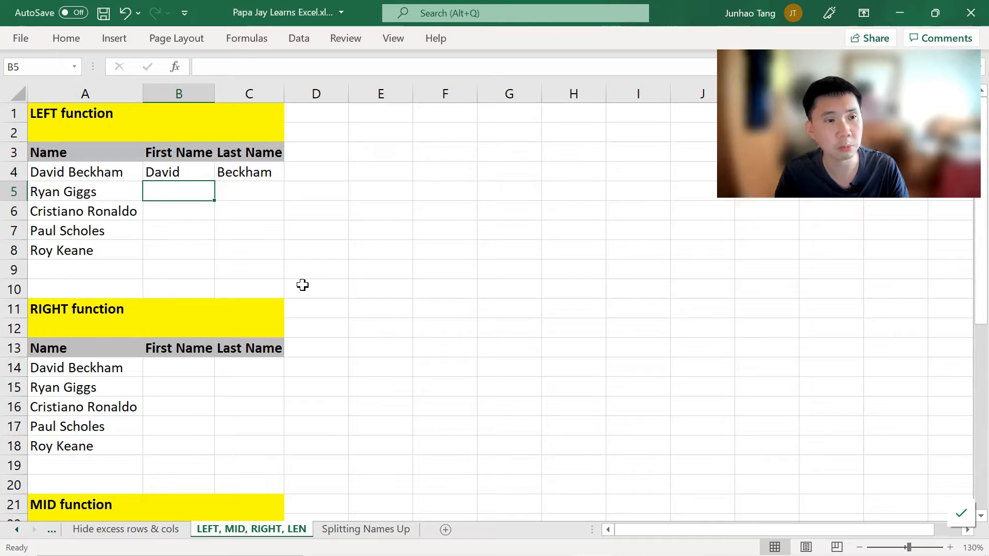
click(87, 196)
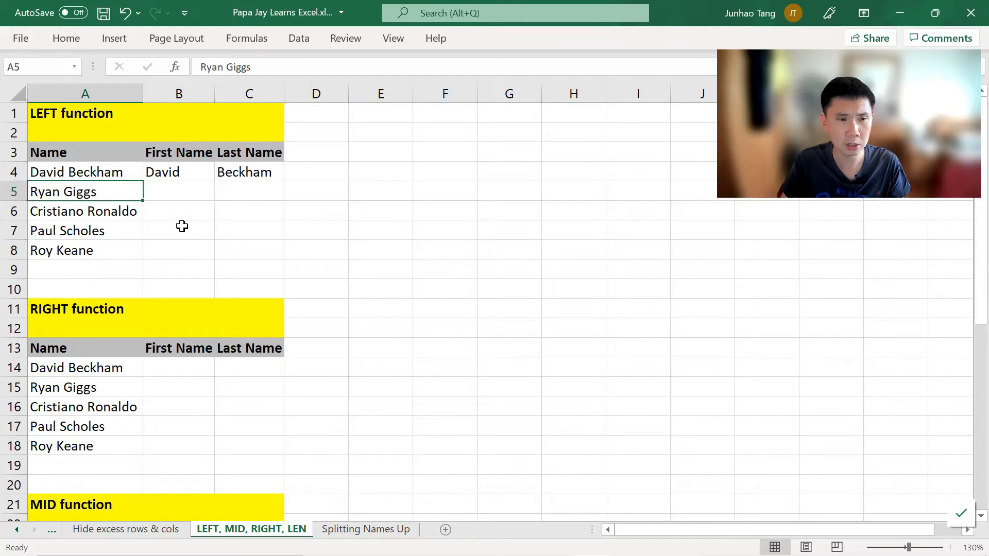
key(Right)
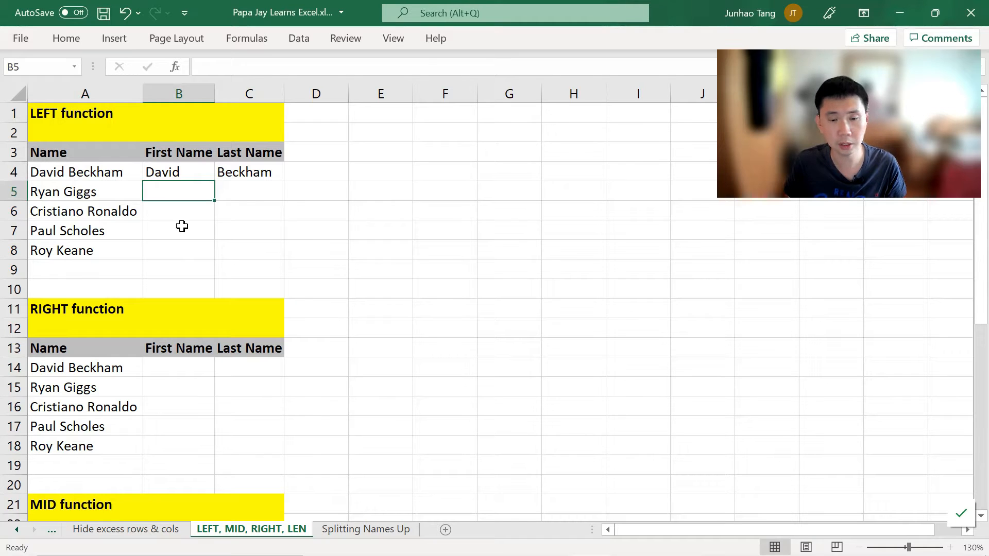
text(=)
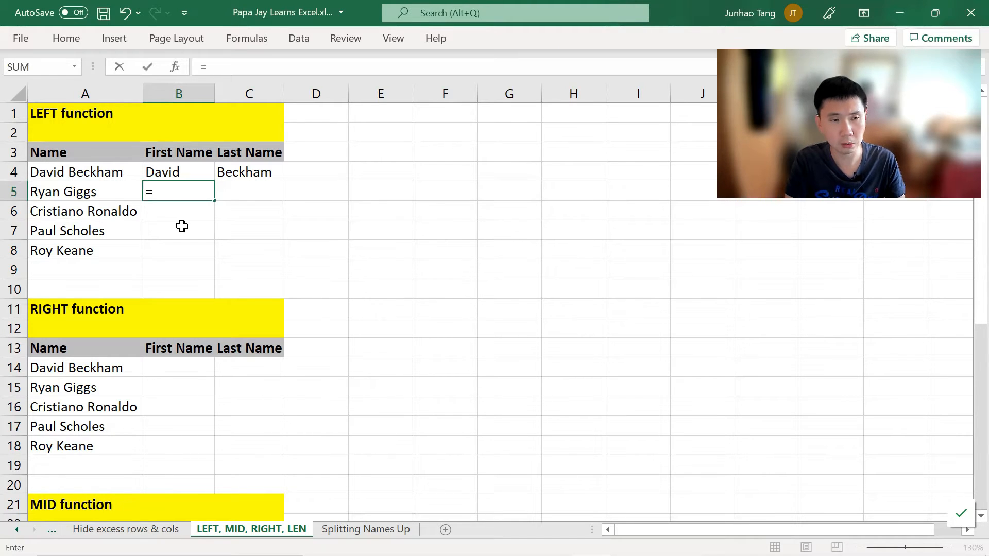
text(LEFT()
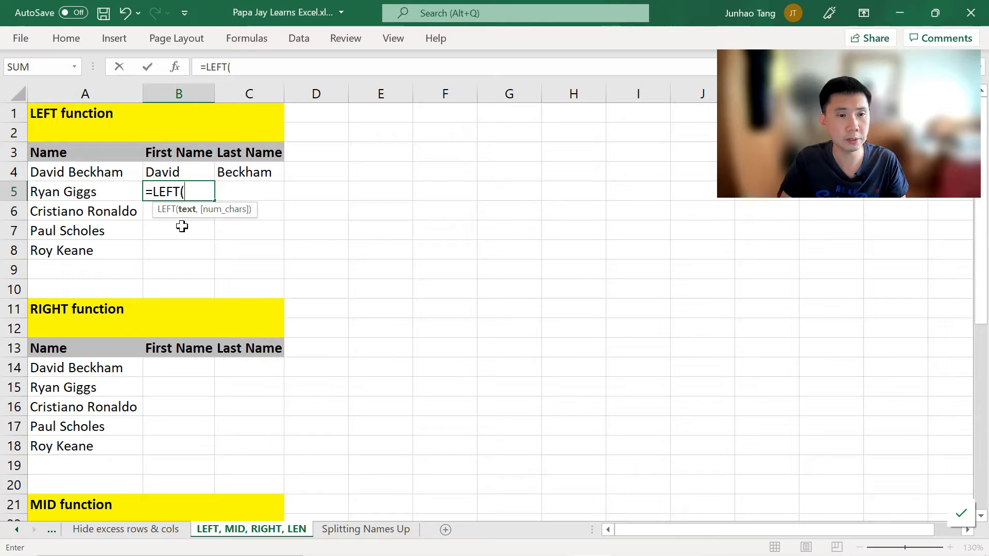
key(Left)
text(,4)
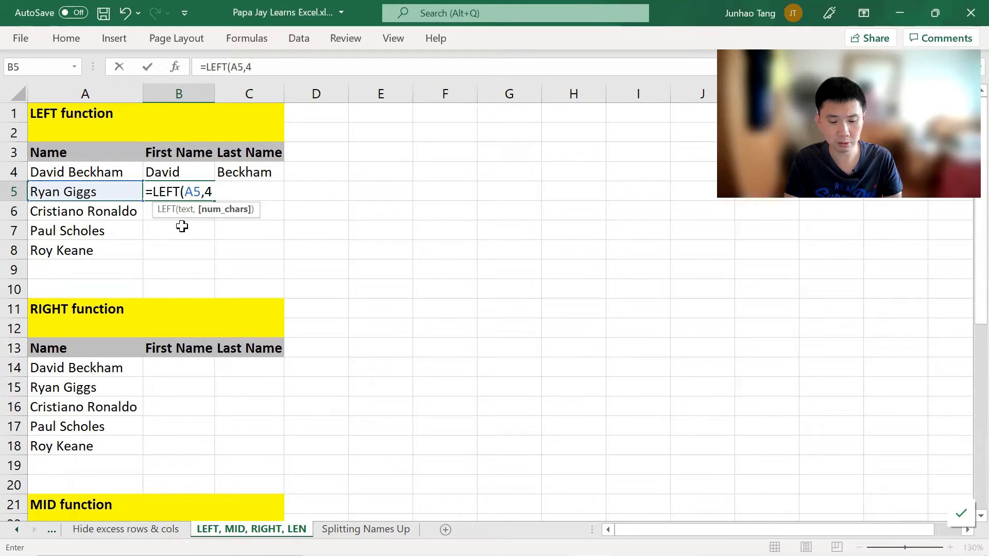
key(Return)
key(Up)
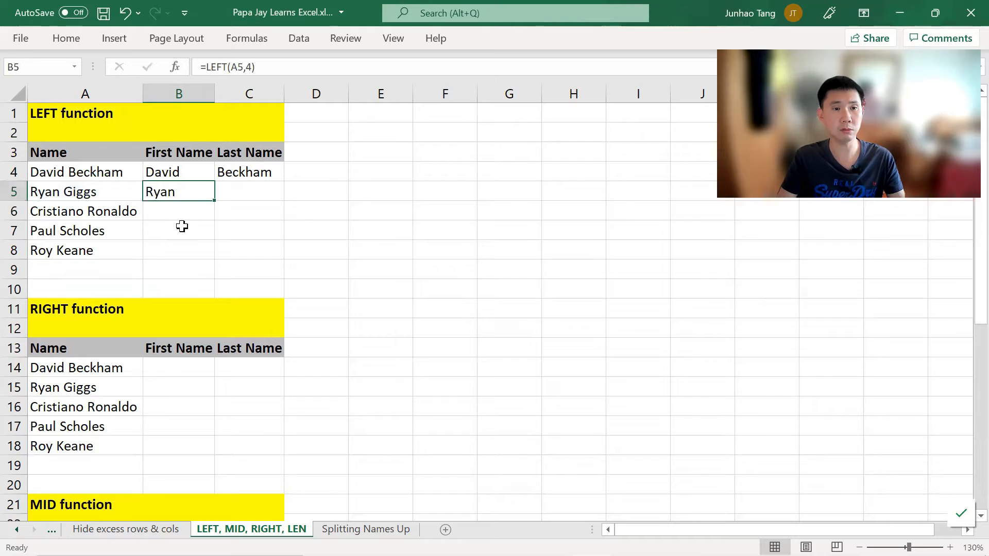
Step: Enter =LEFT(A6,9) in B6 to extract the first name from Cristiano Ronaldo
key(Down)
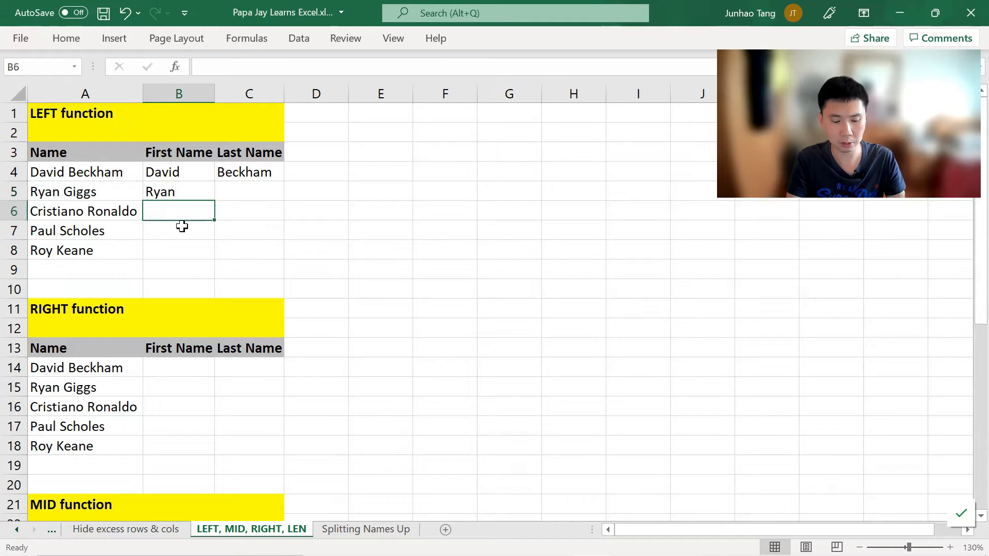
text(=LEFT)
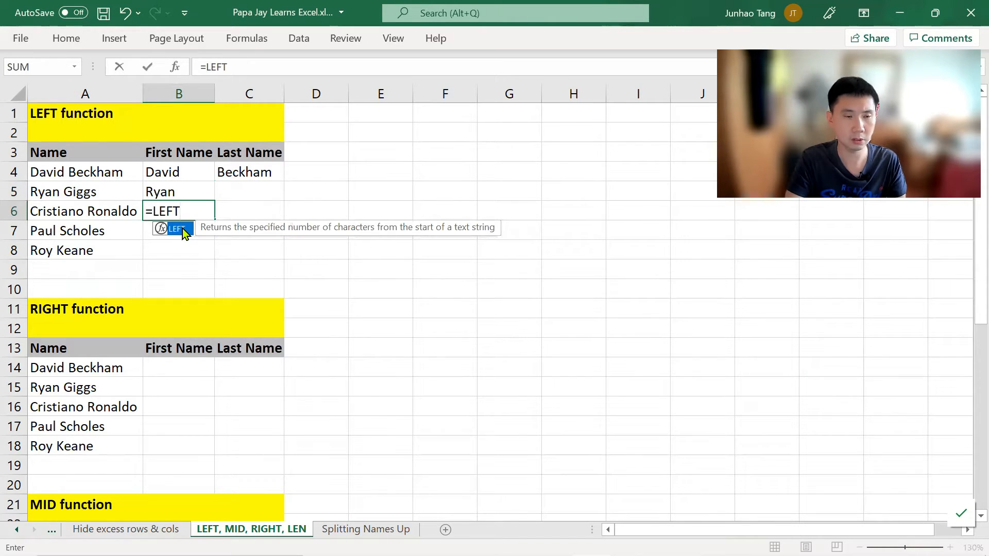
text(()
key(Left)
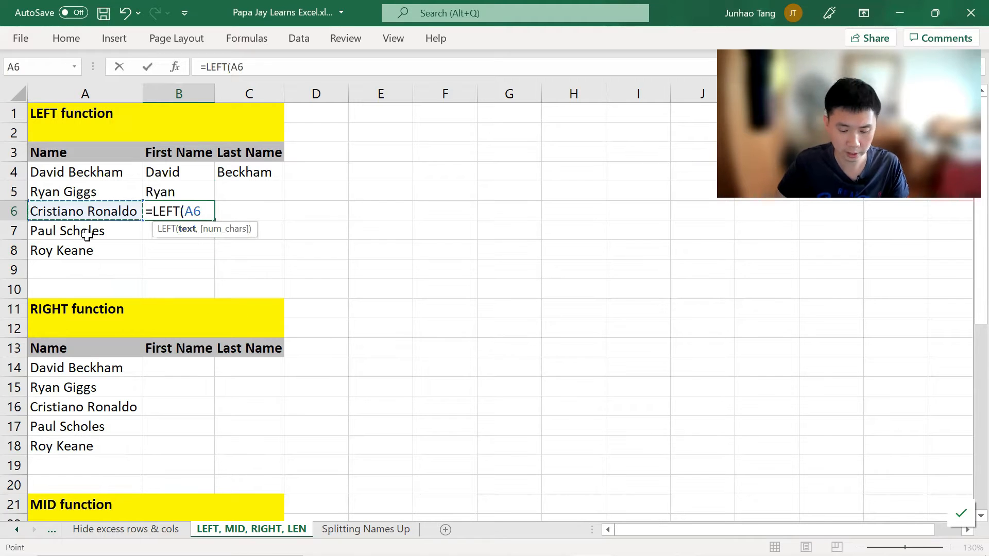
text(,9))
key(Return)
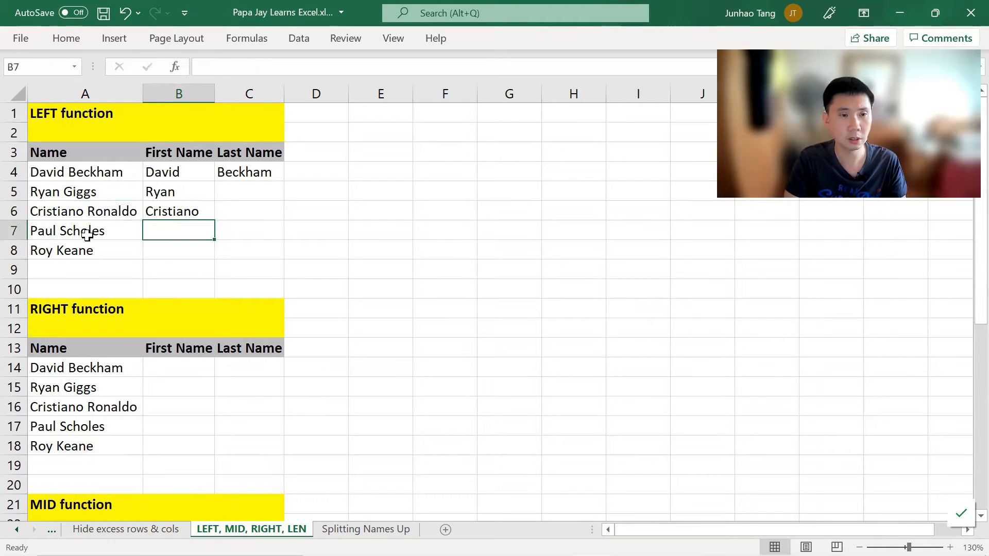
Step: Review the LEFT formulas in B5, B6 and B4 of the First Name column
key(Up)
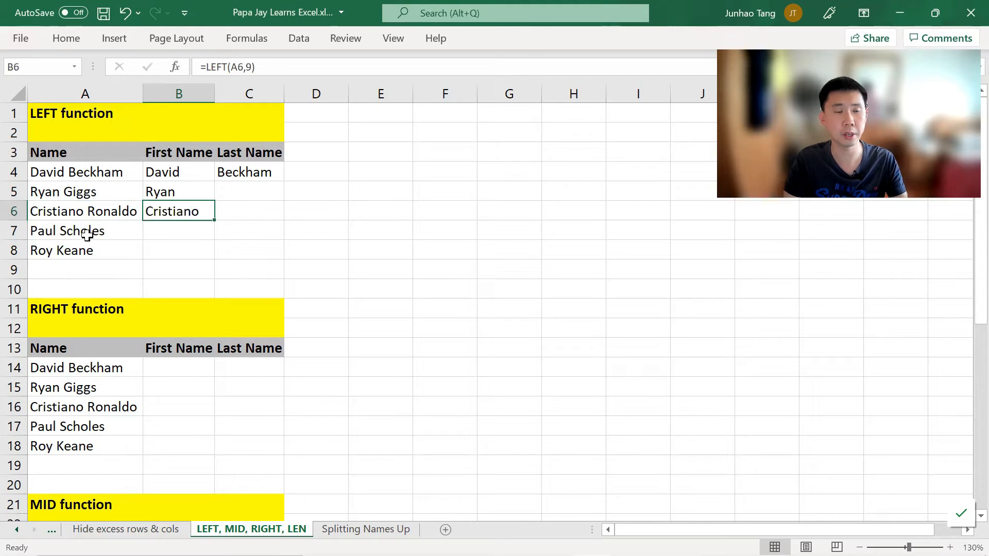
key(Up)
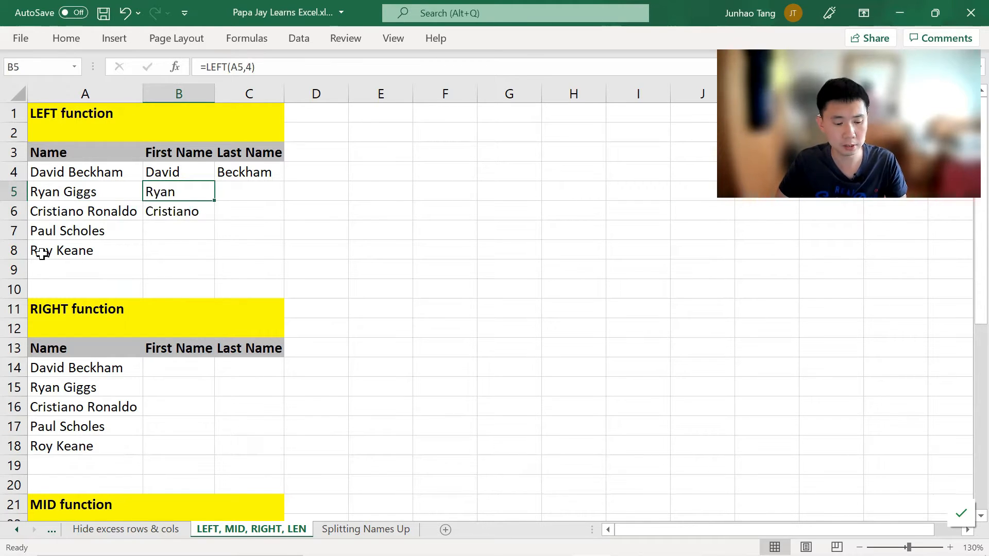
key(F2)
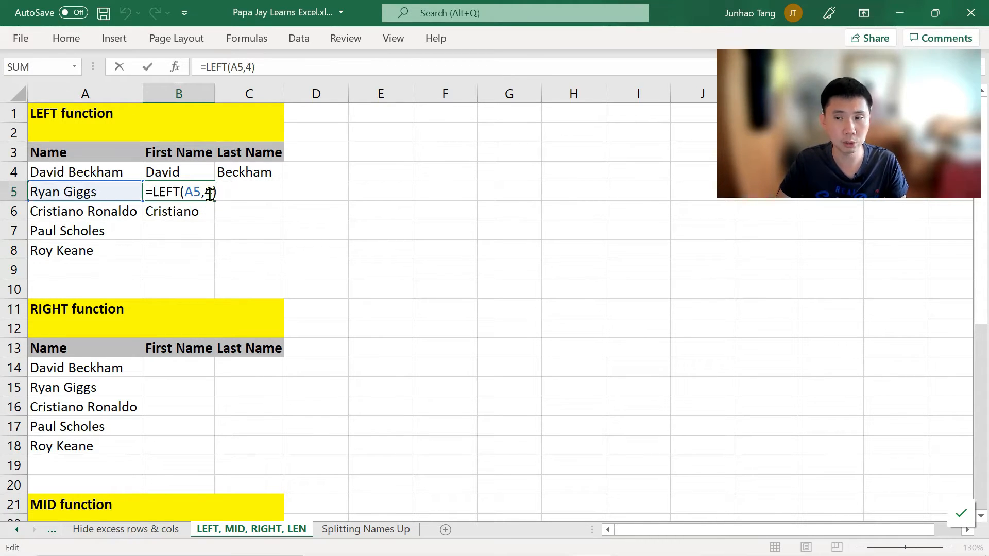
key(Return)
key(F2)
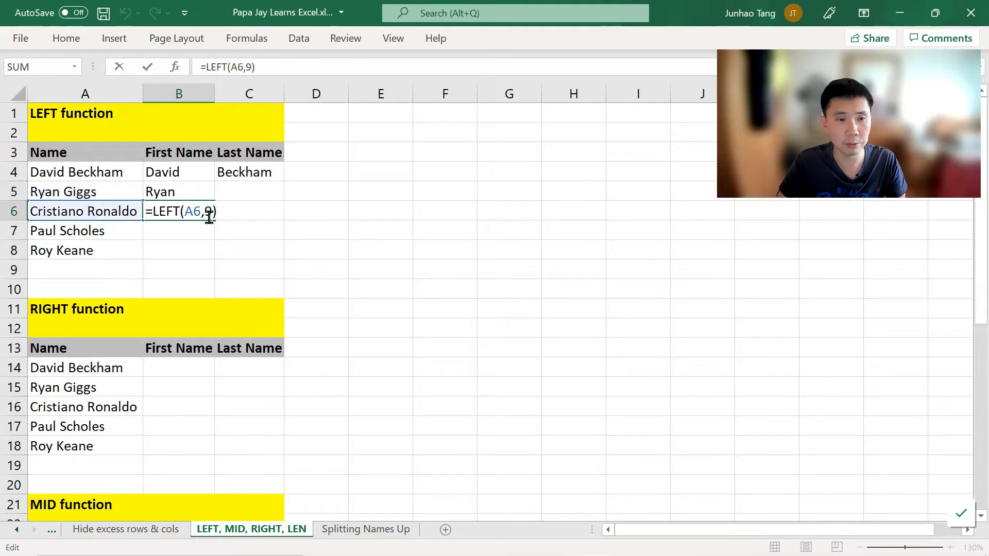
key(ctrl+Return)
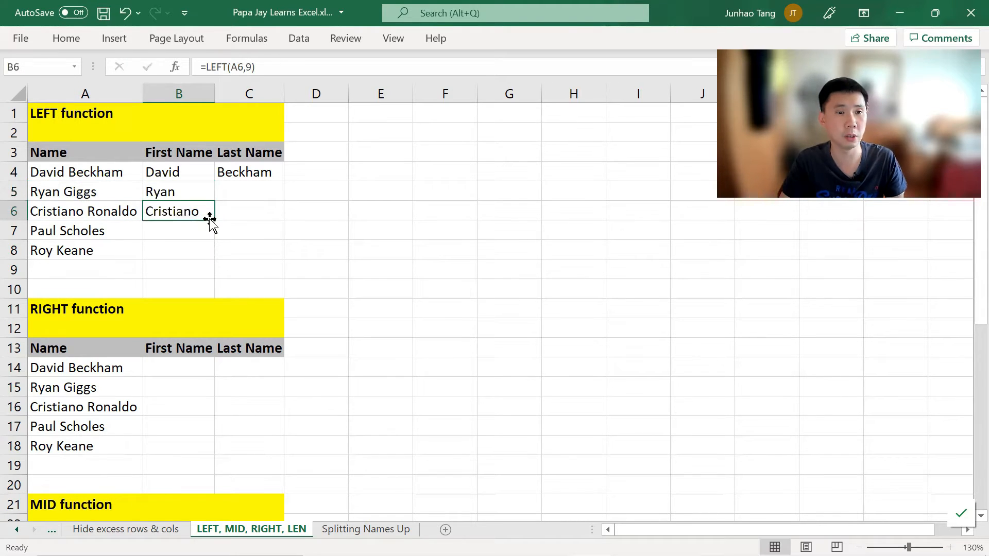
key(Up)
key(Up)
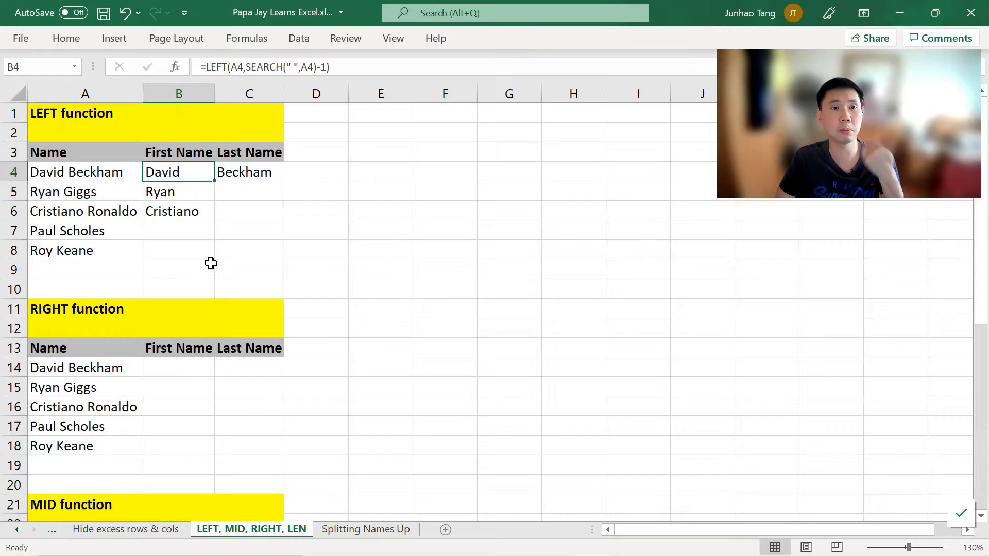
Step: Enter =SEARCH(" ",A7) in B7 to find the position of the space in Paul Scholes
click(204, 237)
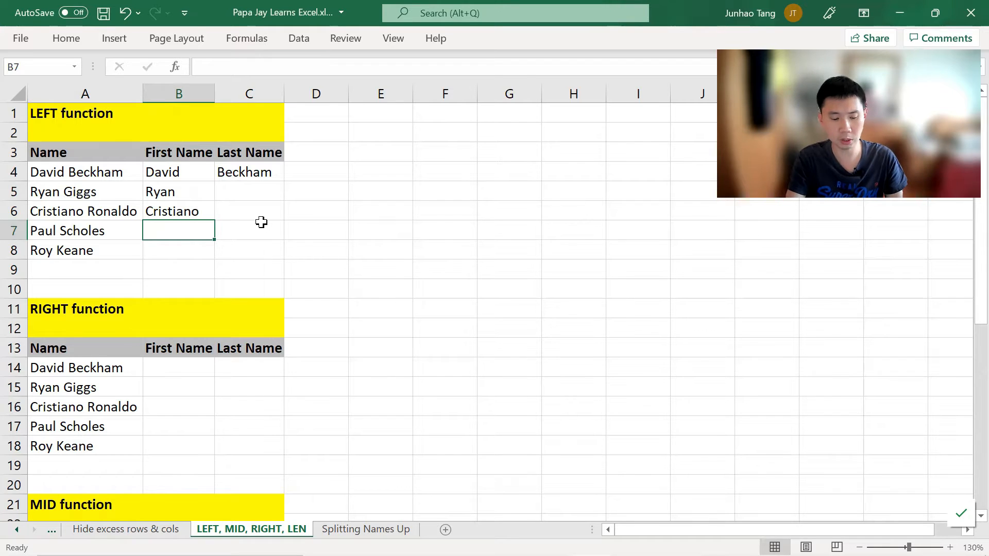
text(=SEARCH)
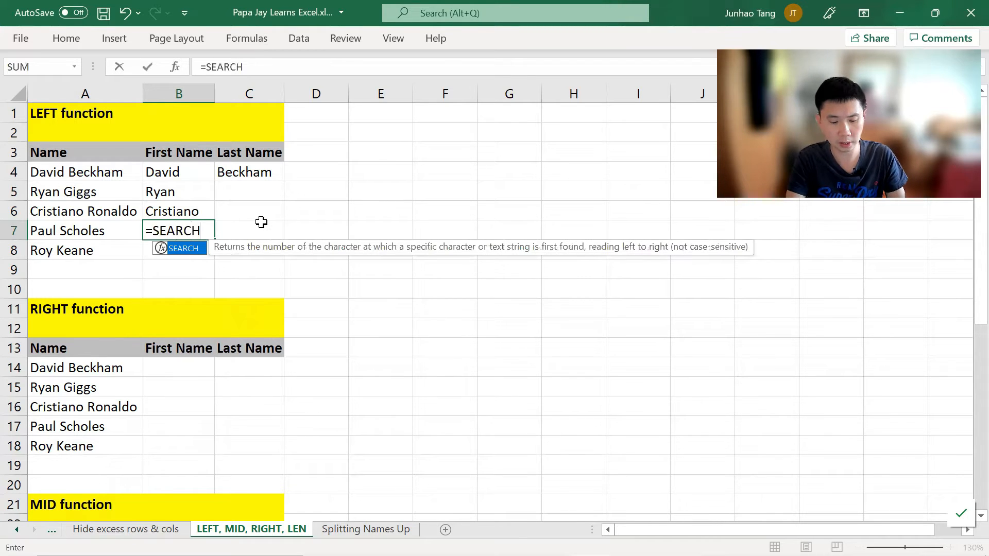
text((")
text( ')
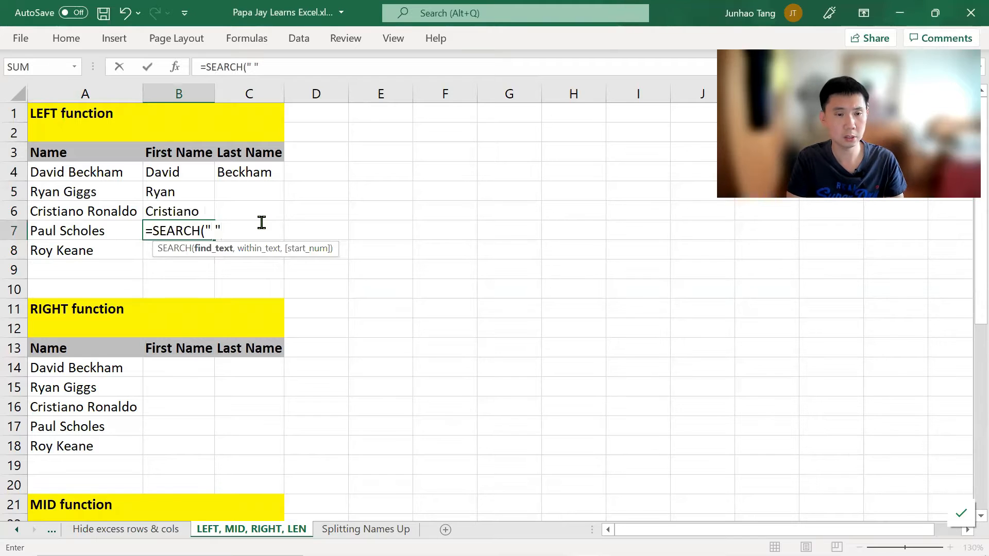
text(,)
key(Left)
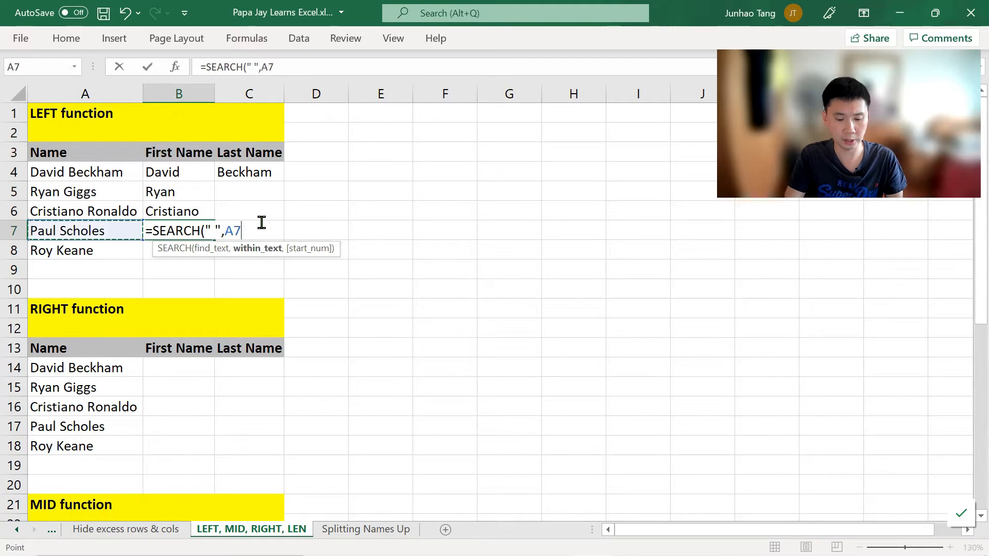
text())
key(Return)
key(Up)
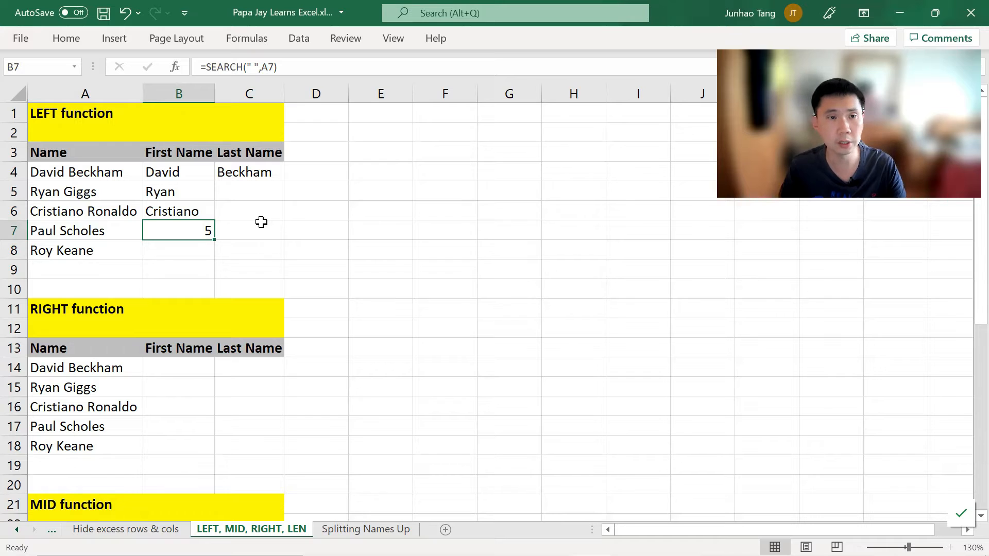
key(F2)
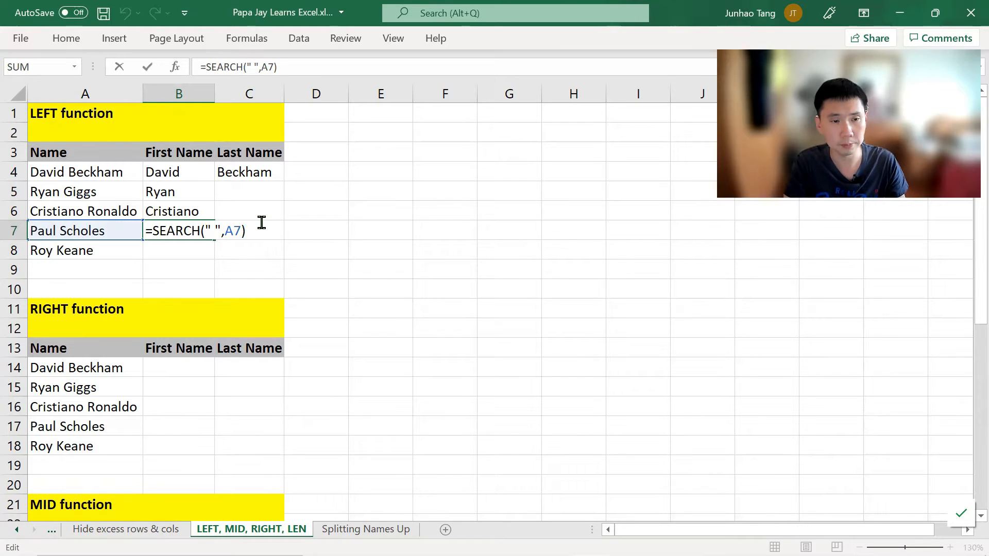
text(LEFT()
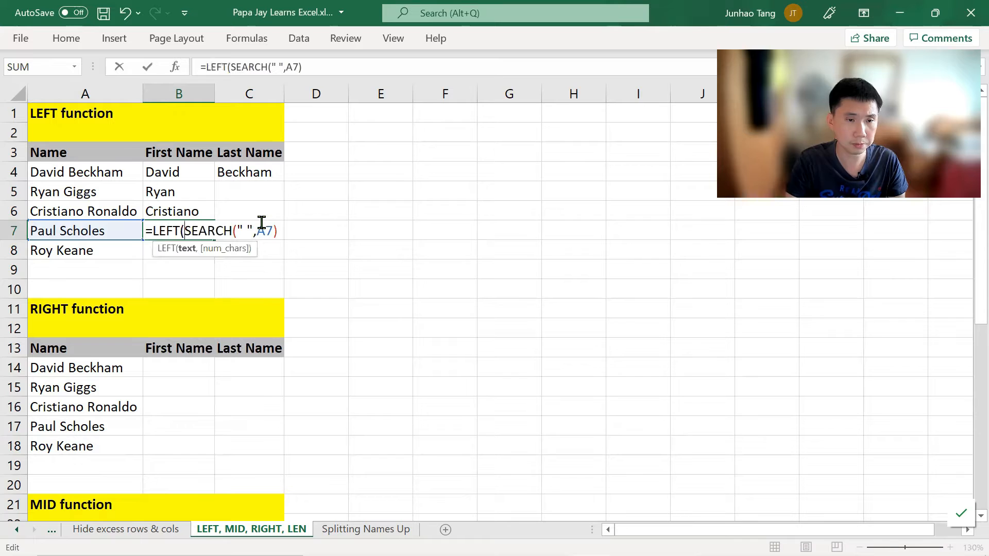
click(126, 233)
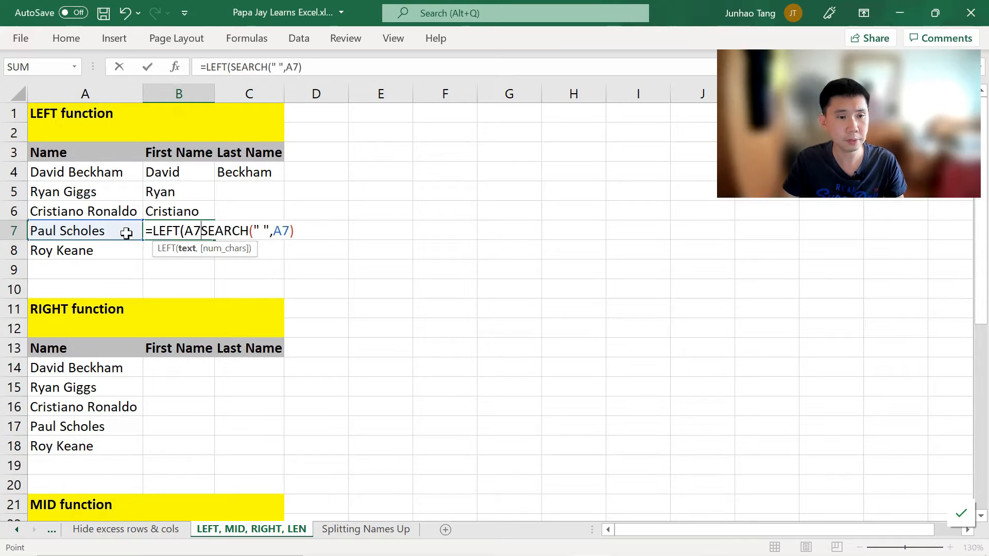
text(,)
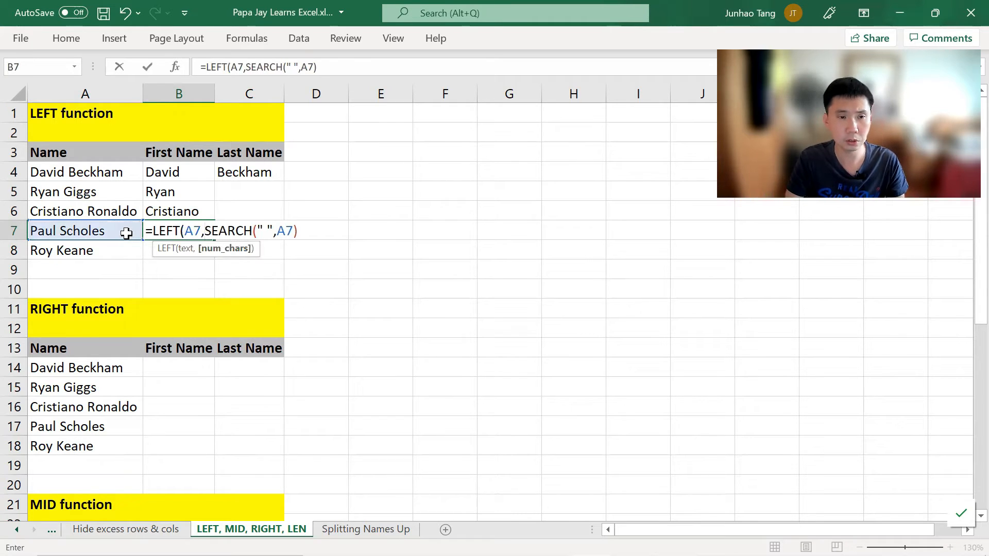
key(Escape)
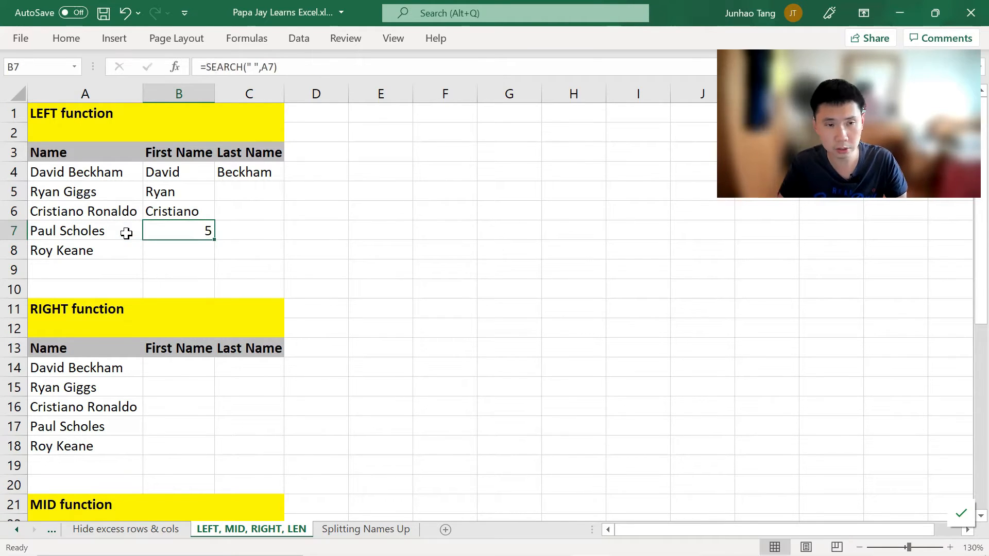
Step: Paste the copied value into E7 and return to B7
key(F2)
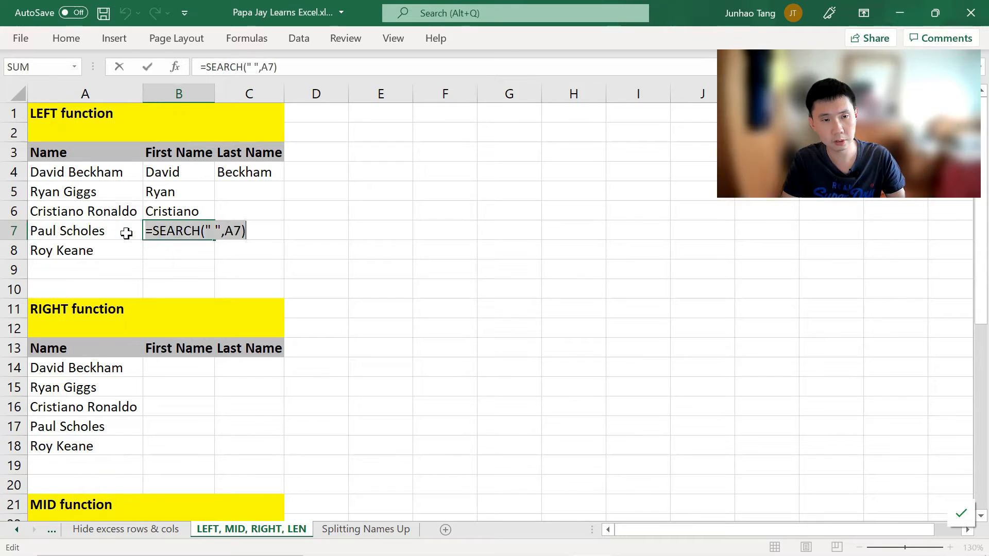
key(Escape)
key(Right)
key(Right)
key(Right)
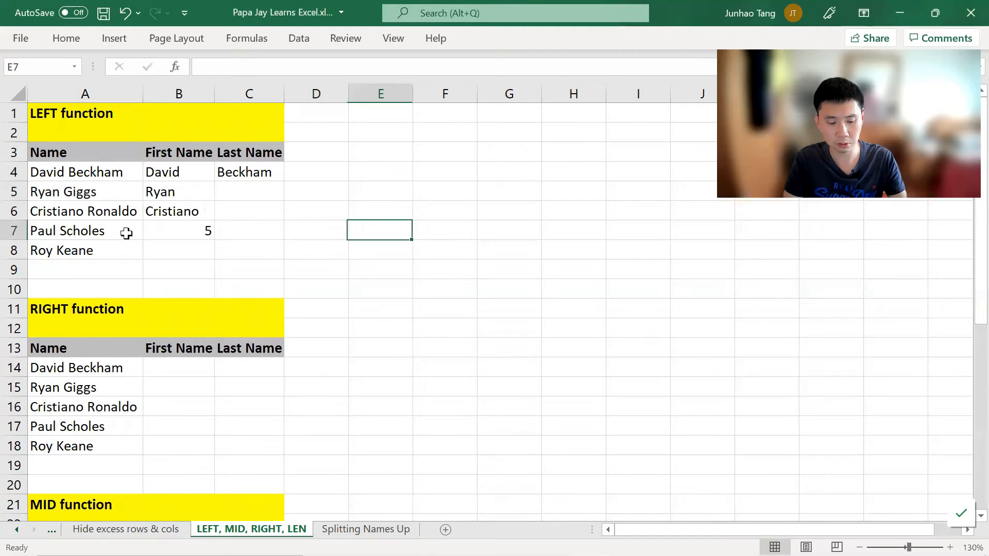
text(=SEARCH(" ",A7))
key(Left)
key(Left)
key(Left)
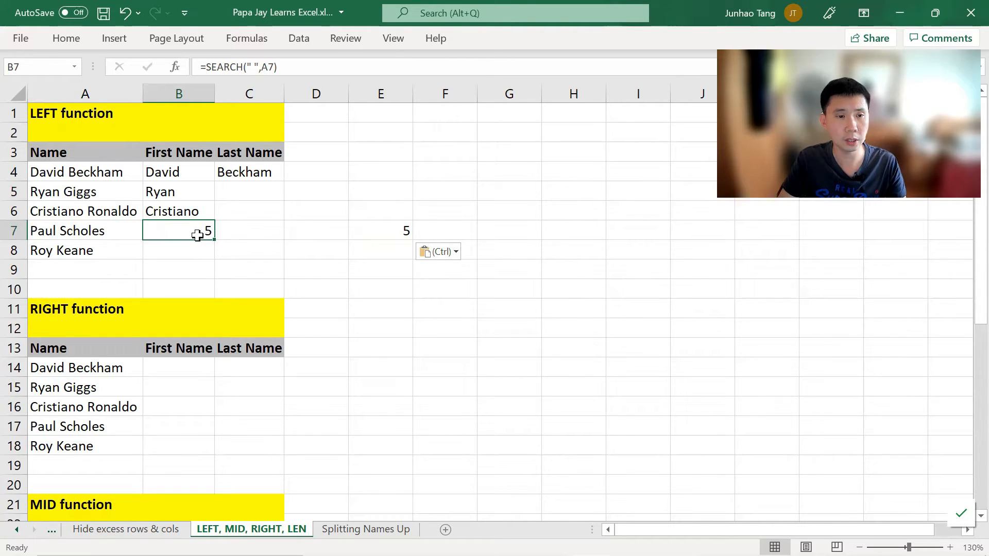
Step: Wrap the SEARCH formula in B7 inside LEFT so it reads =LEFT(A7,SEARCH(" ",A7))
key(F2)
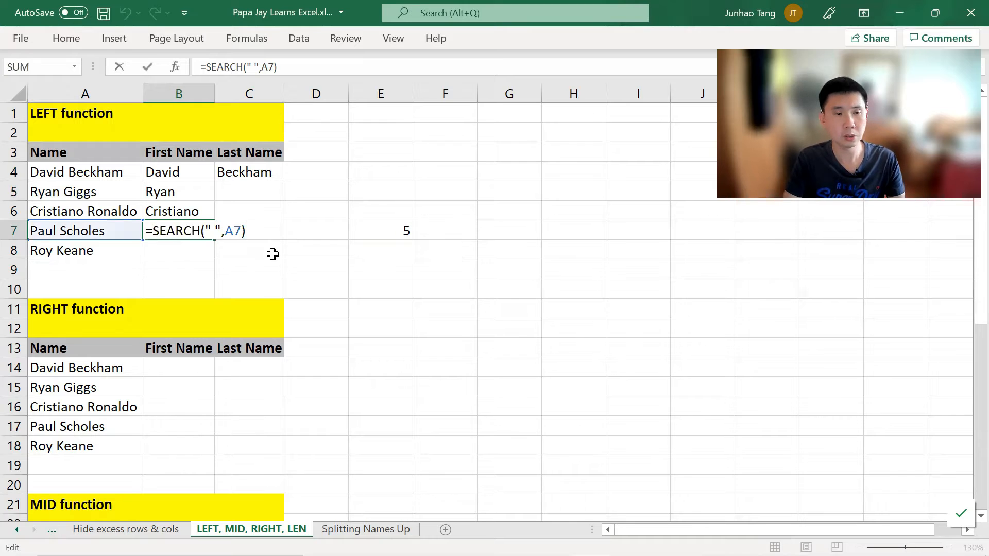
text(LEFT()
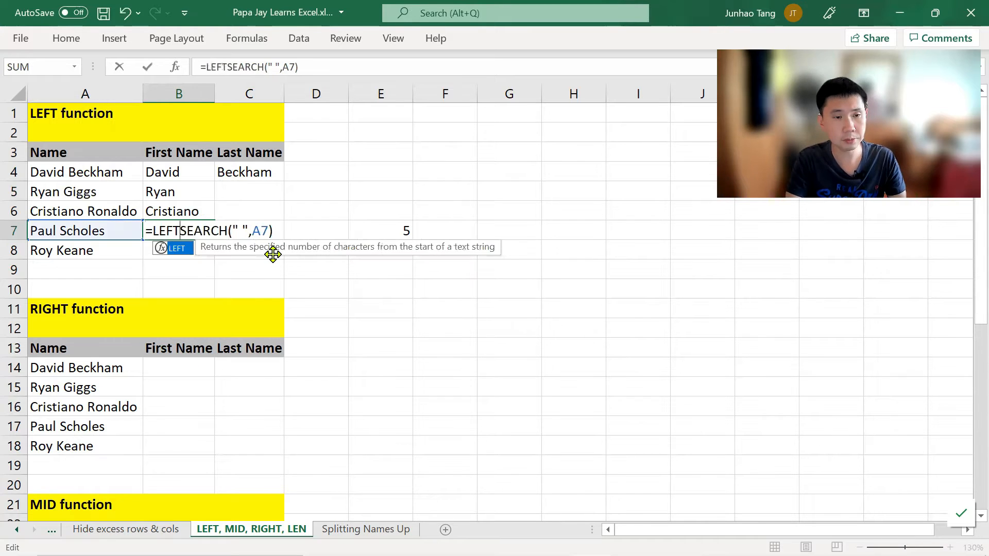
click(124, 231)
text(,)
key(End)
key(End)
key(Right)
key(Right)
key(Left)
key(Left)
key(BackSpace)
key(BackSpace)
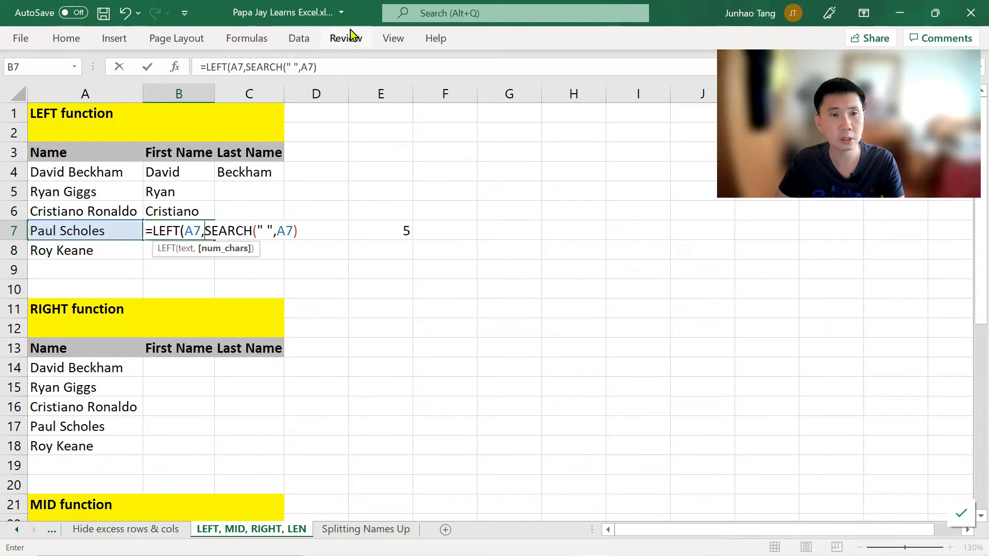
text())
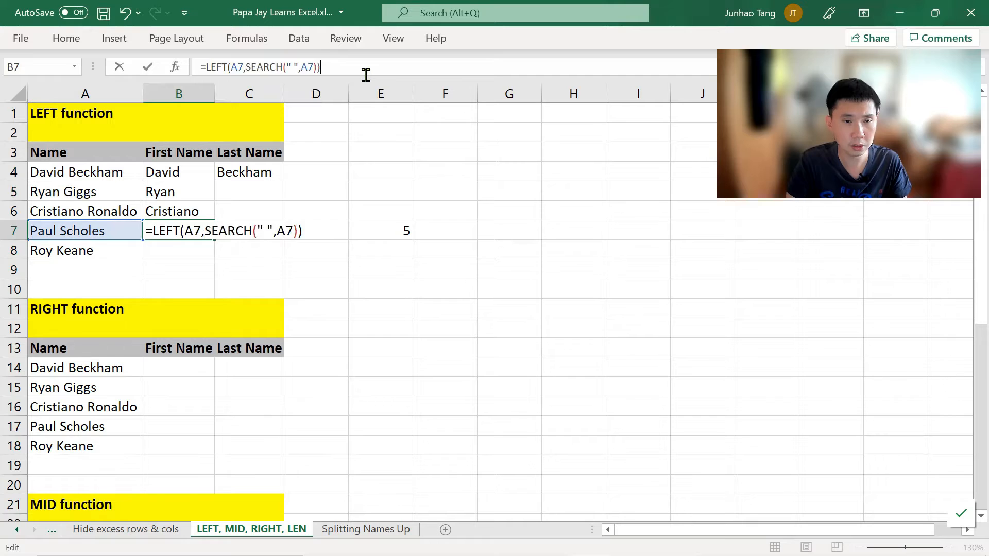
key(Return)
key(Up)
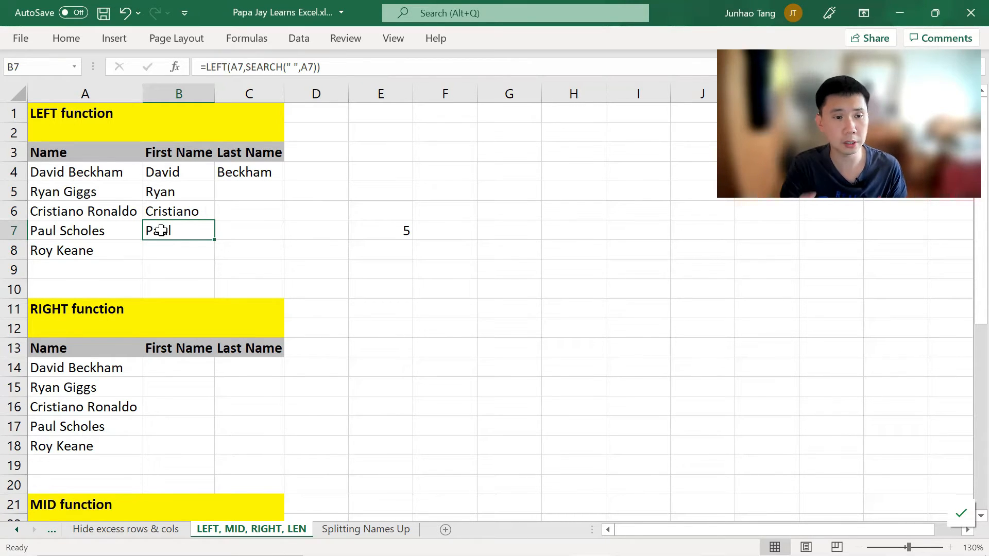
Step: Subtract 1 from the SEARCH result in B7, making the formula =LEFT(A7,SEARCH(" ",A7)-1)
double_click(192, 226)
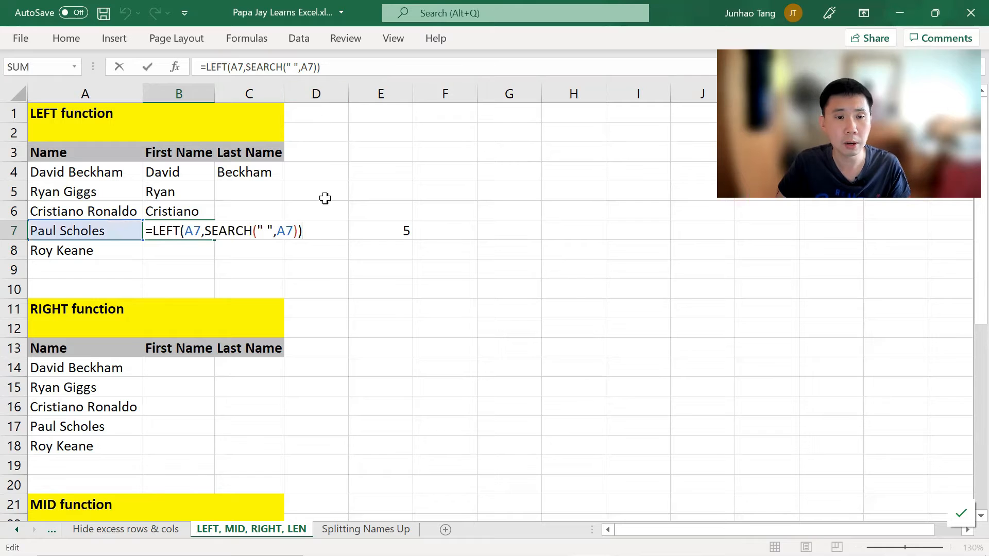
key(Left)
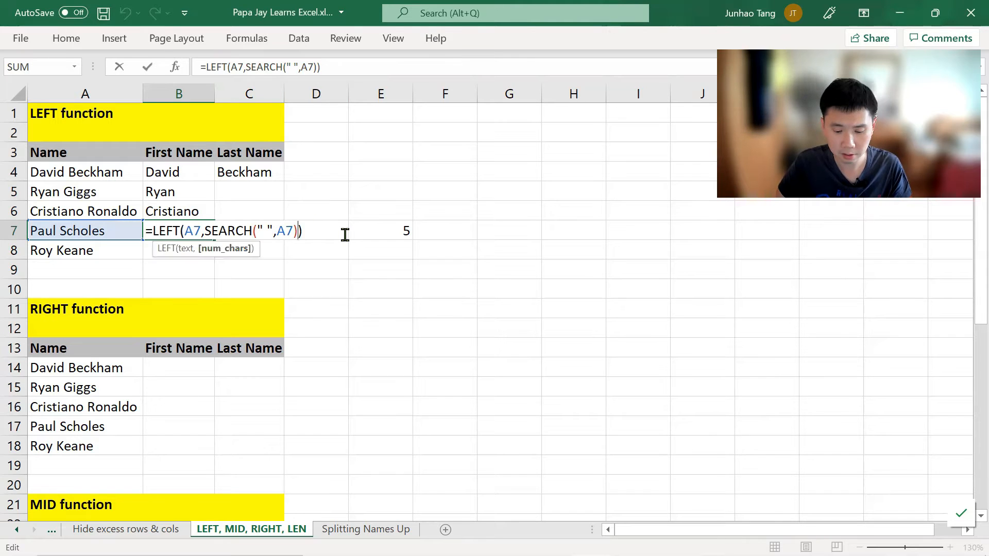
text(-1)
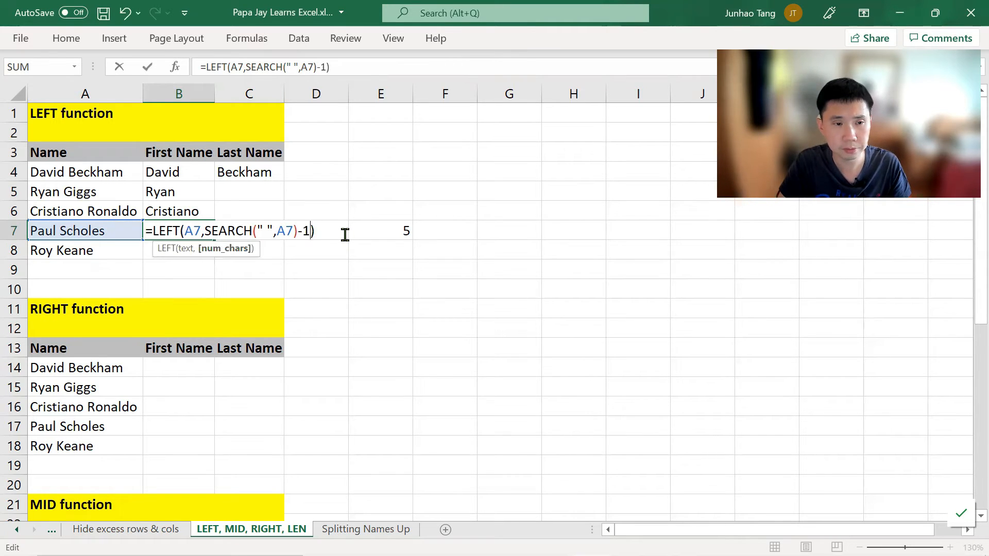
key(Return)
key(Up)
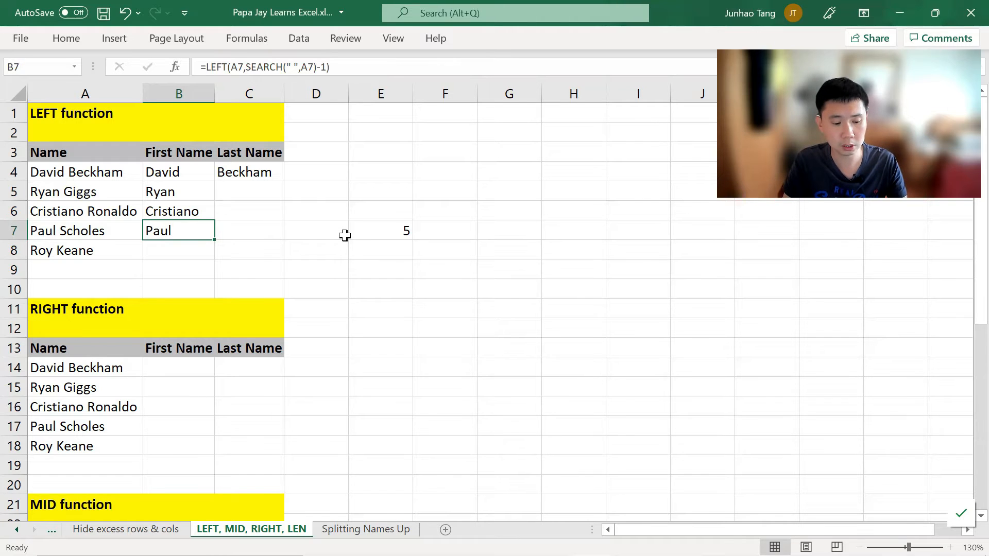
Step: Review the finished first-name formula in B7 and its surrounding cells
key(F2)
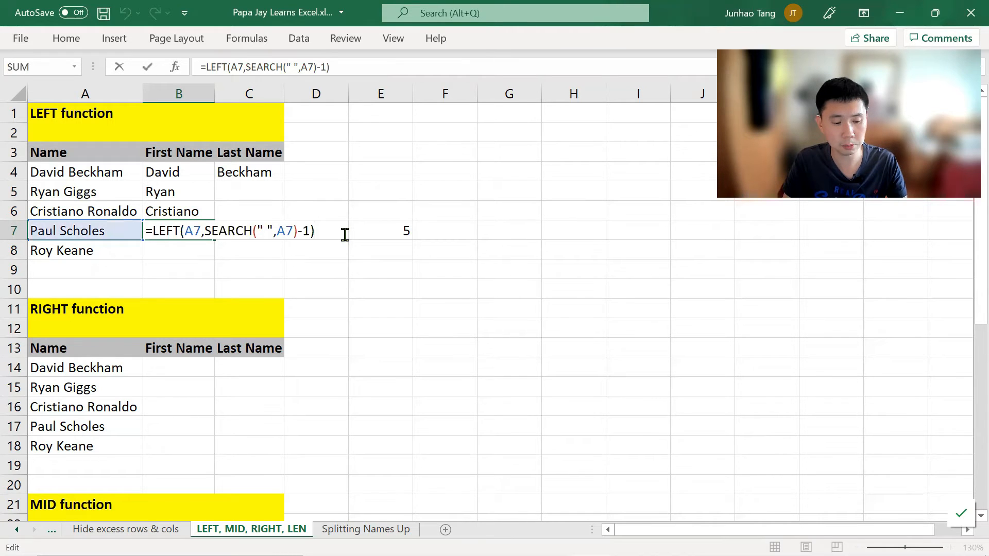
key(ctrl+Return)
key(Right)
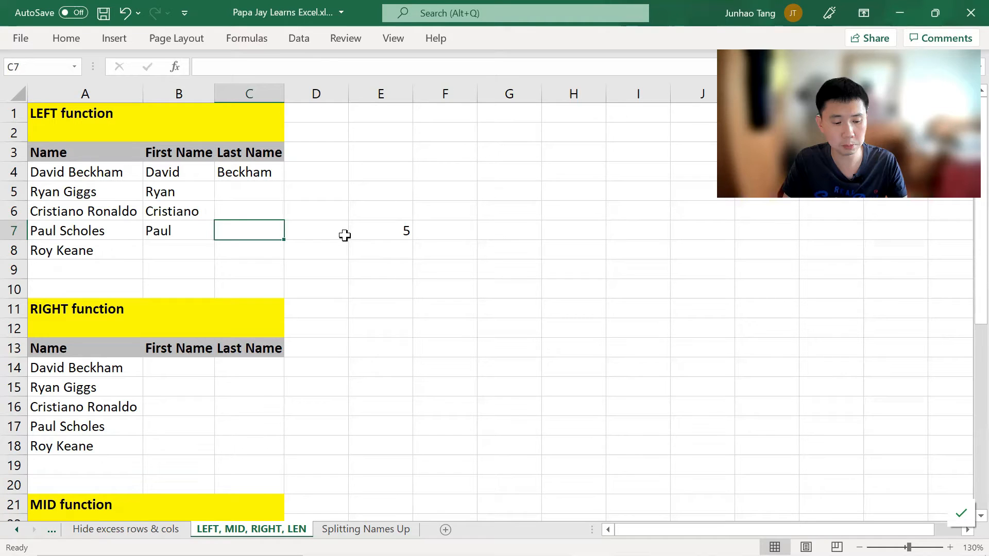
key(Left)
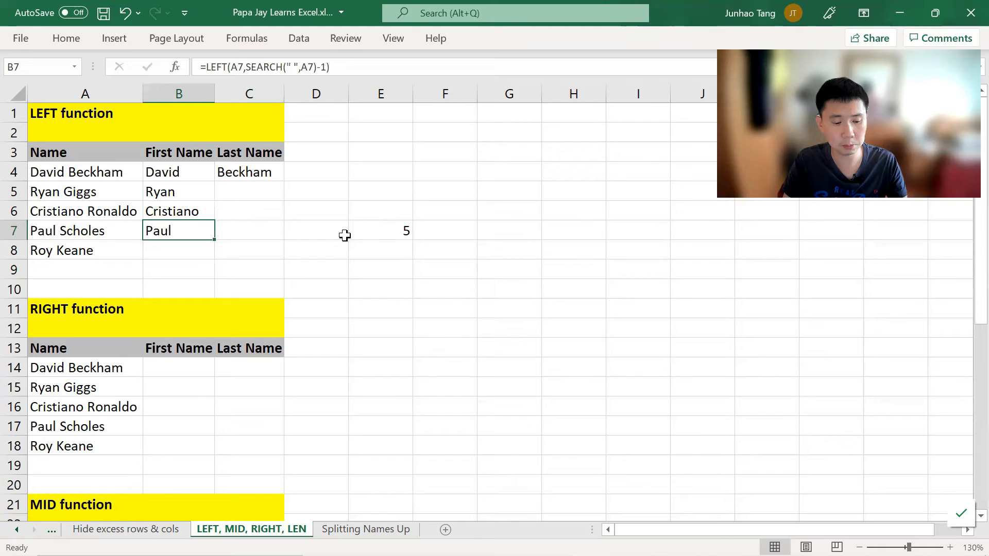
click(188, 252)
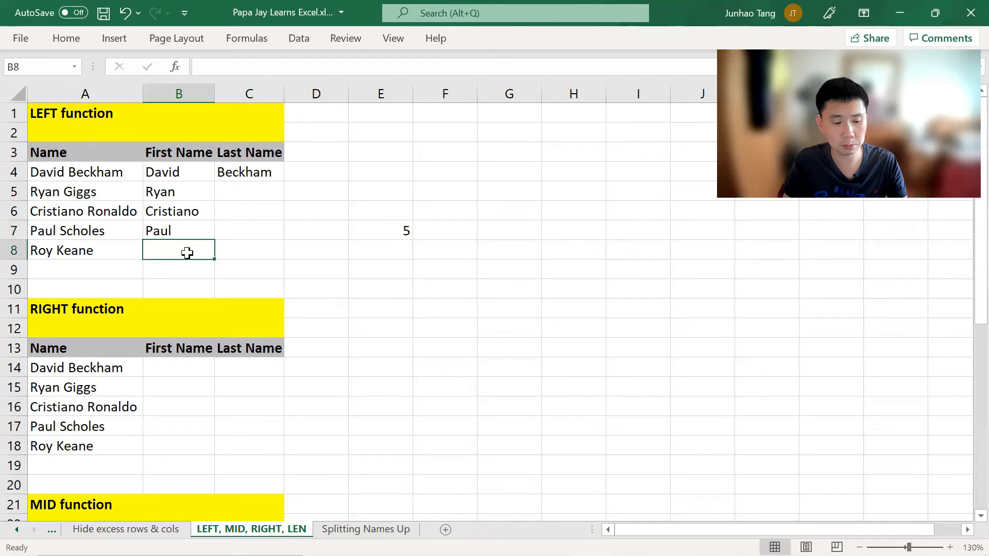
click(182, 235)
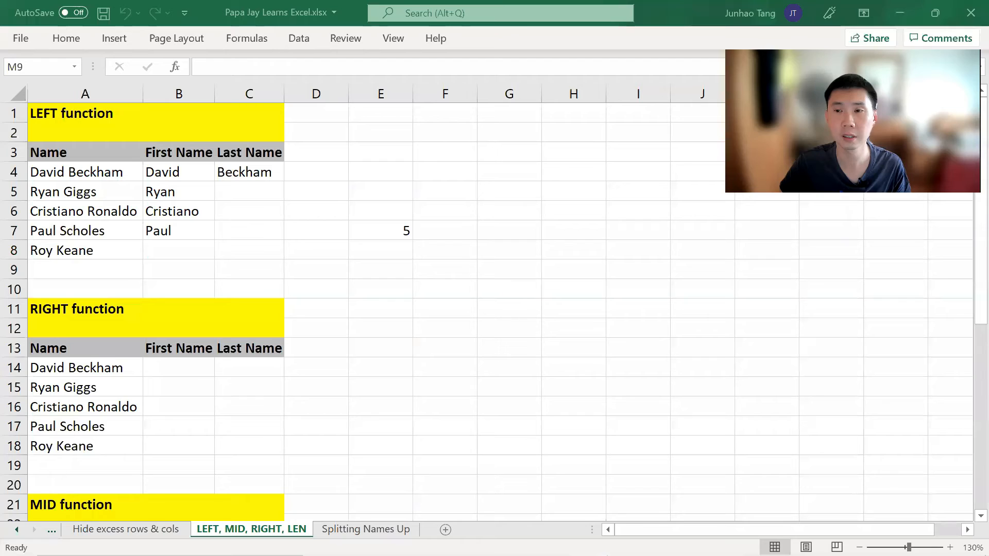
click(300, 224)
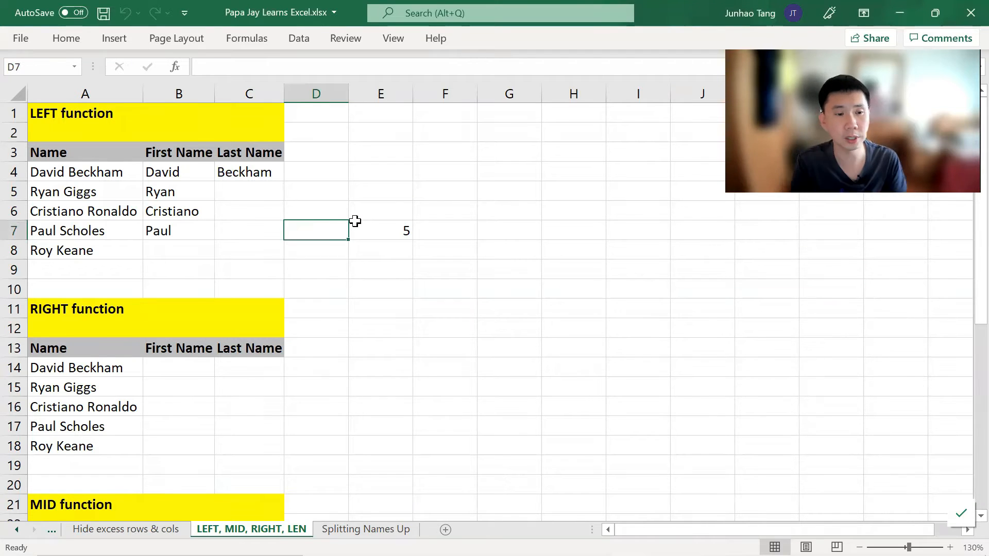
key(Left)
key(Left)
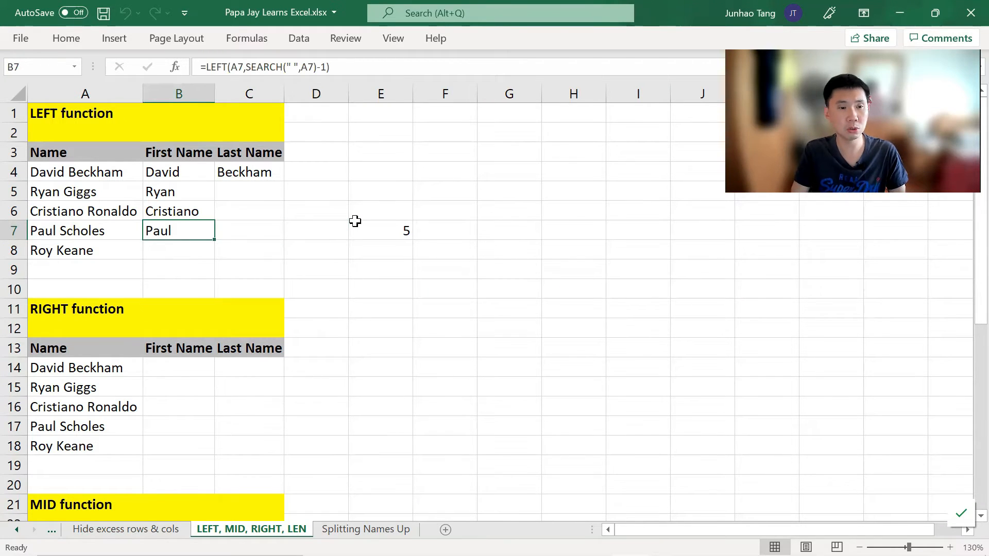
Step: Enter =RIGHT(A14,7) in C14 under the RIGHT function section to extract the last name
key(Down)
key(Down)
key(Down)
key(Down)
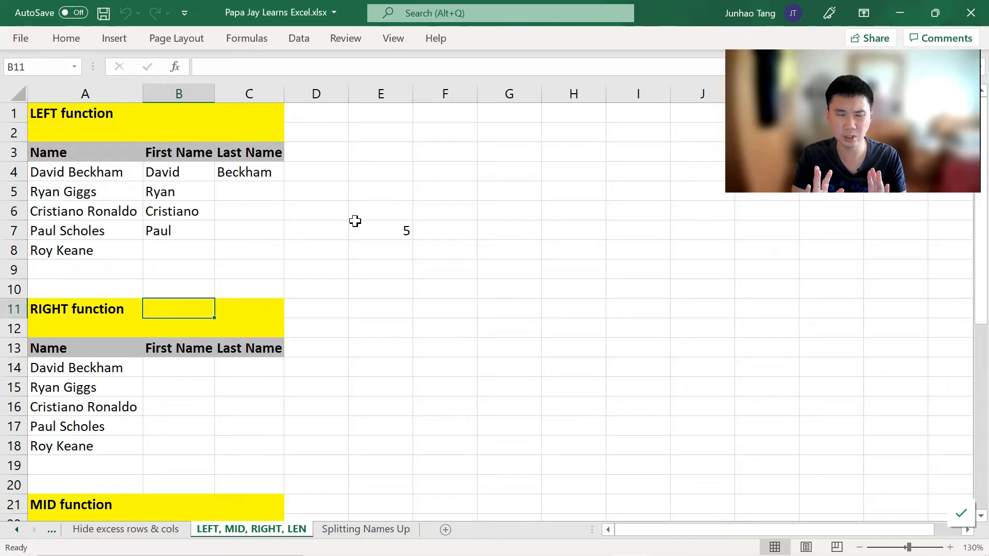
key(Down)
key(Down)
key(Down)
key(Right)
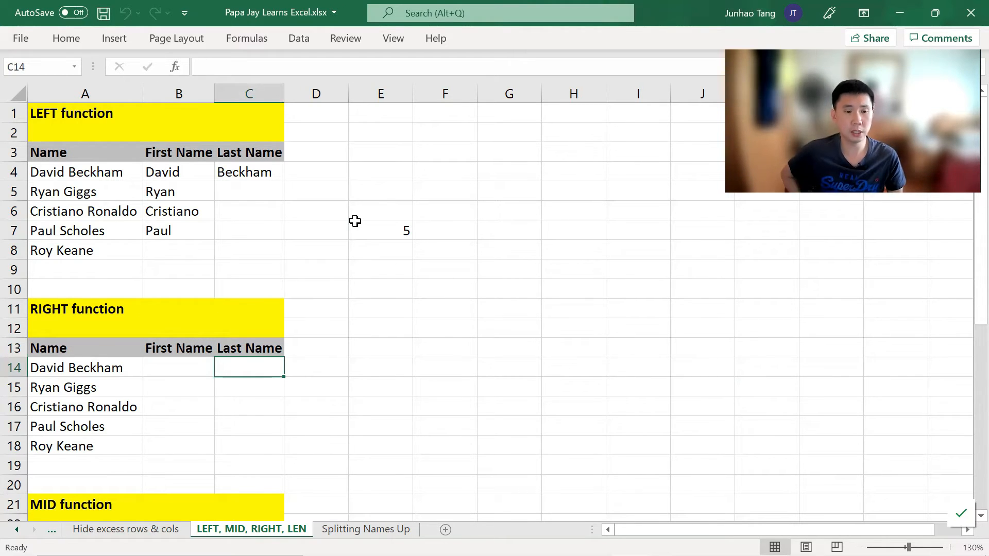
text(=R)
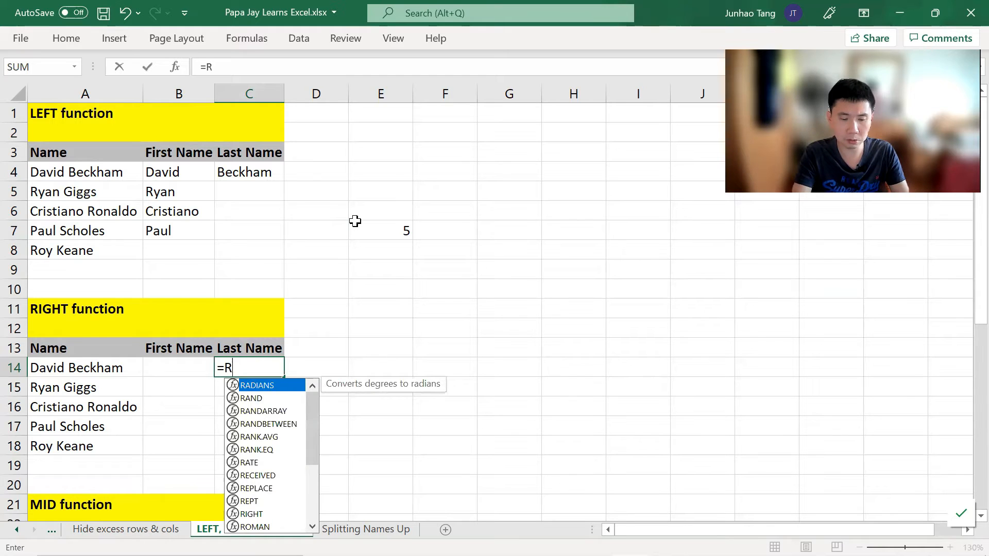
text(IGHT()
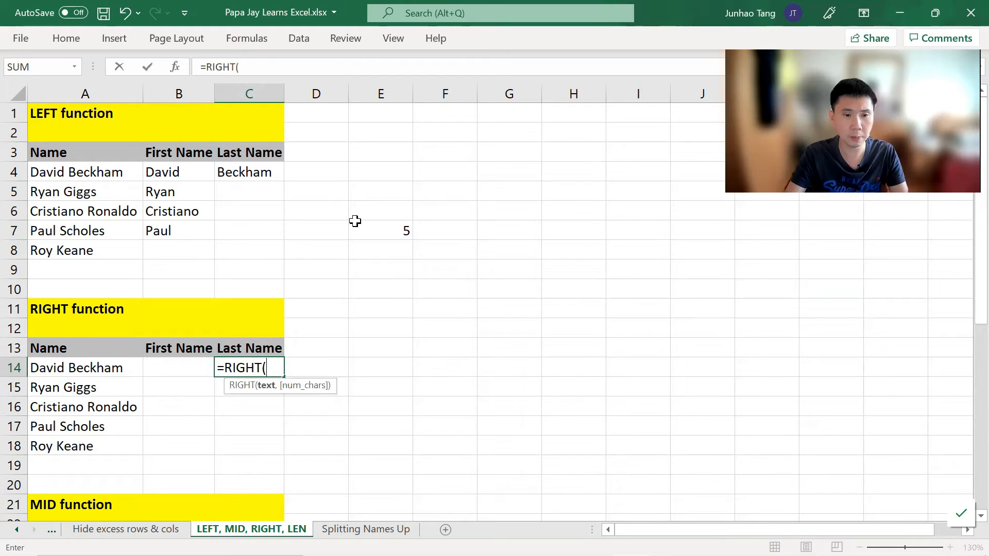
key(Left)
key(Left)
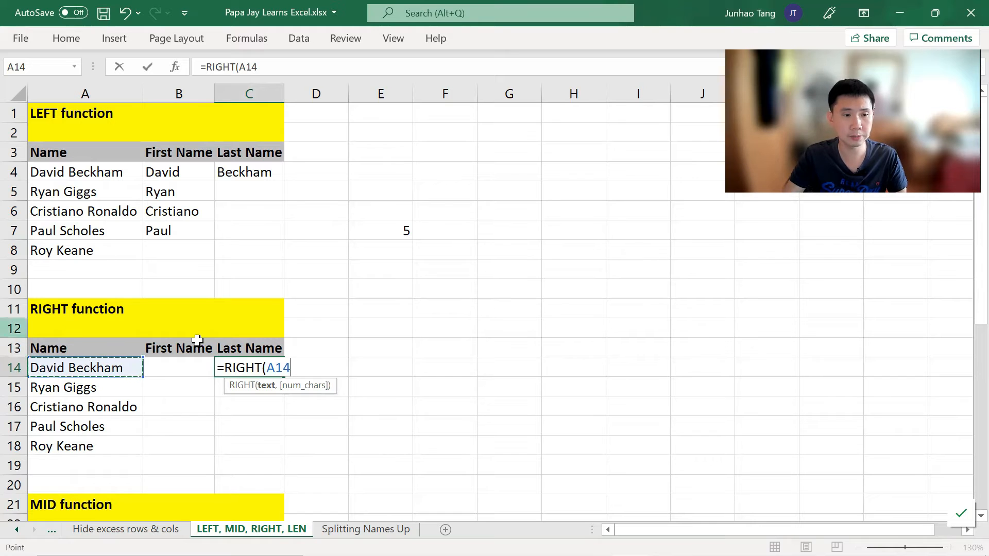
text(,)
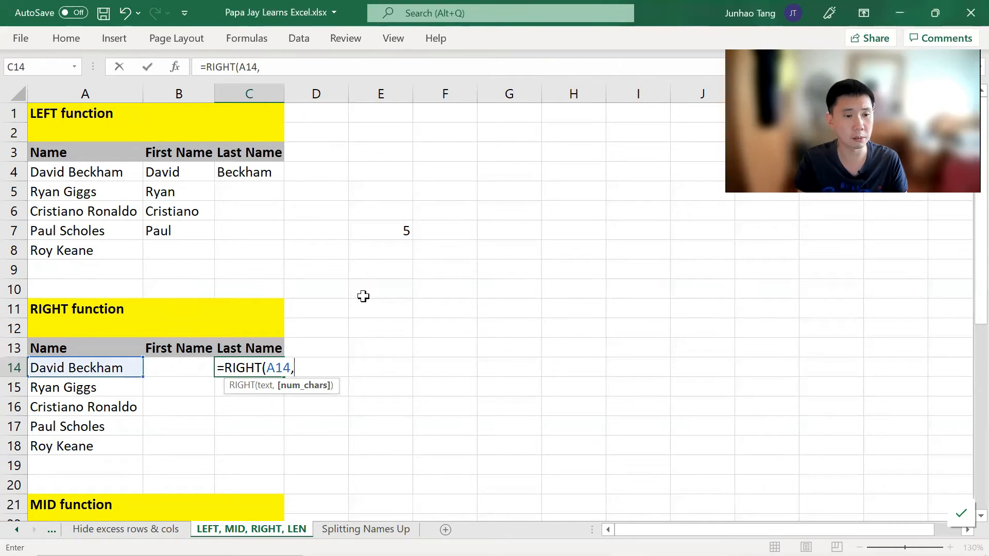
text(7))
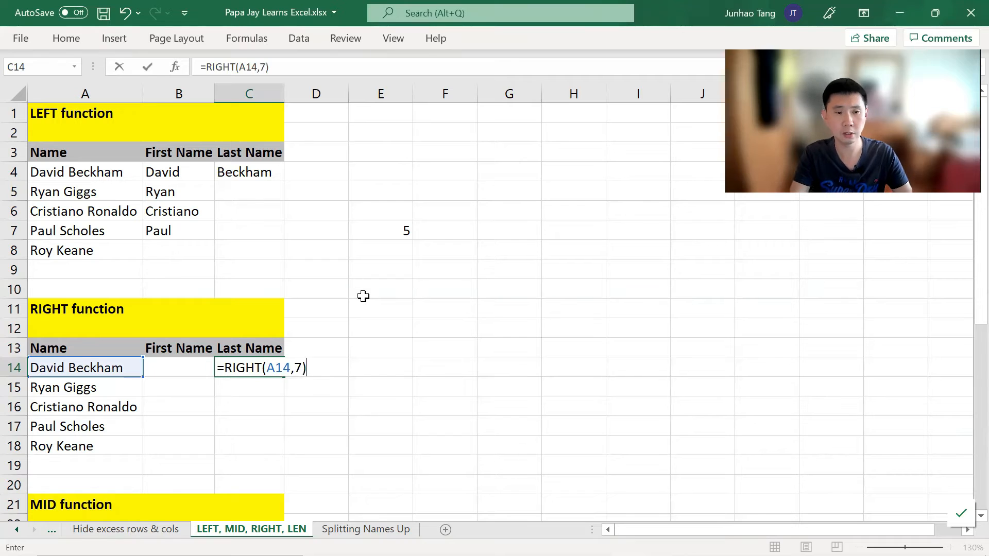
key(Return)
Step: Enter =RIGHT(A15,5) in C15 for Ryan Giggs and compare both RIGHT formulas
text(=RIGHT()
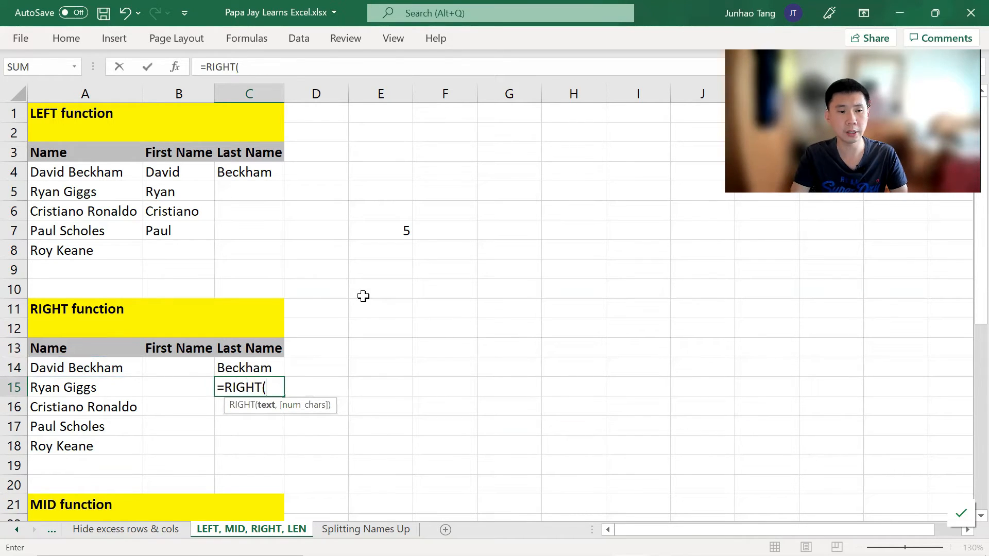
key(Left)
key(Left)
text(,5))
key(Return)
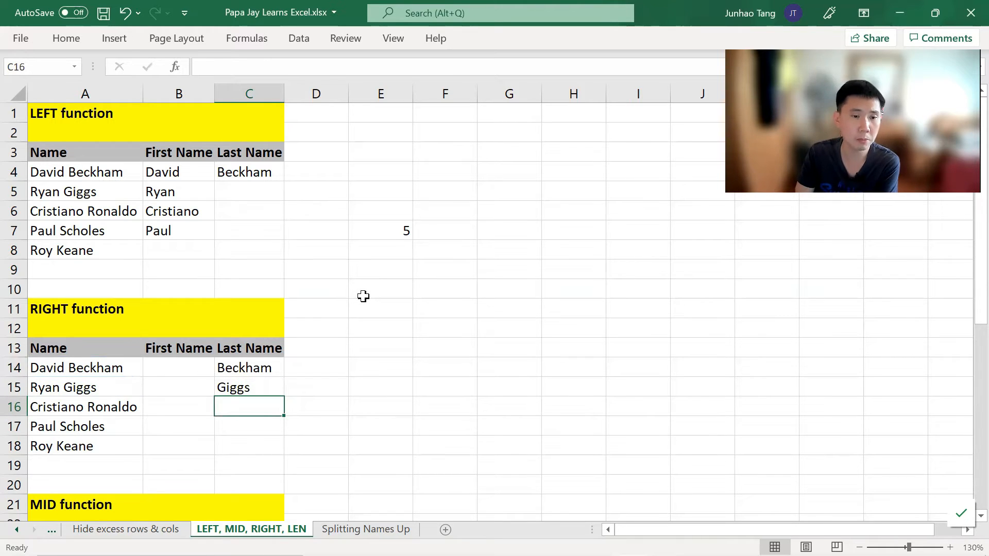
key(Up)
key(Up)
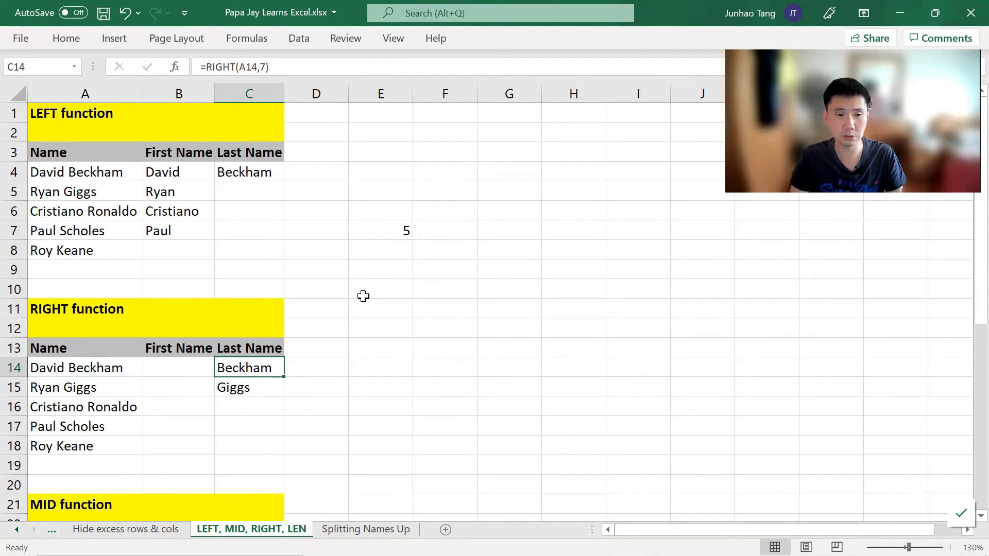
key(Down)
key(Down)
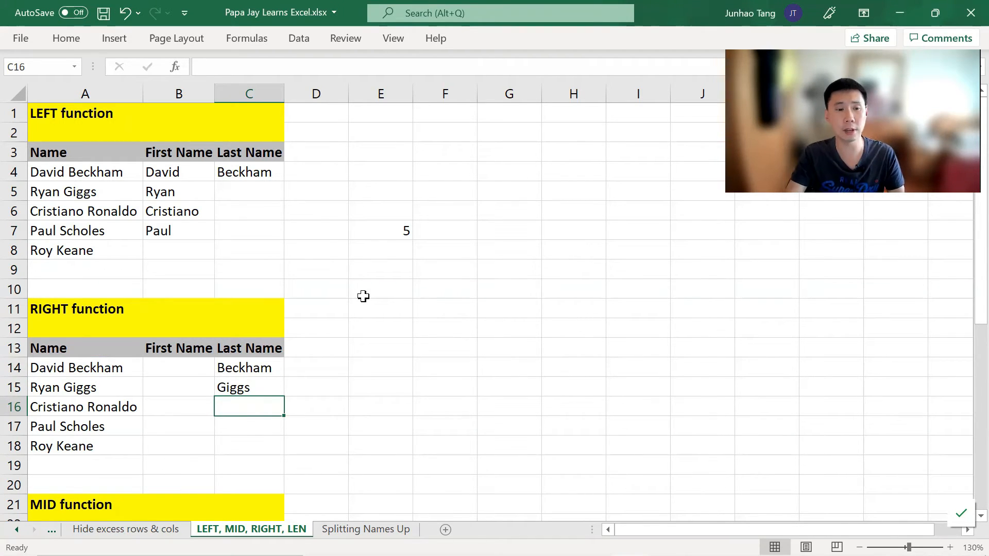
key(Up)
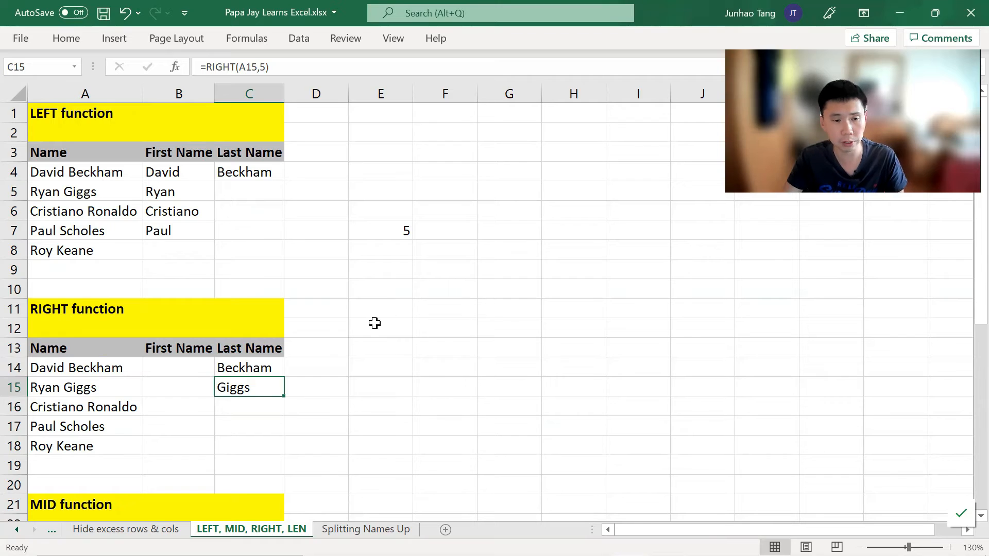
Step: Change the name in A24 of the MID function section to David Robert Joseph Beckham
scroll(376, 322, down, 3)
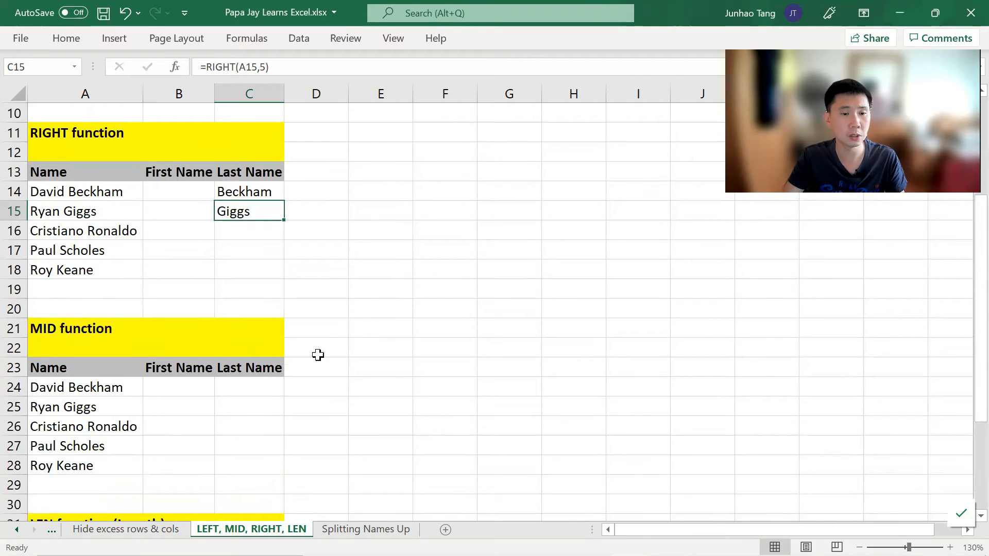
click(270, 388)
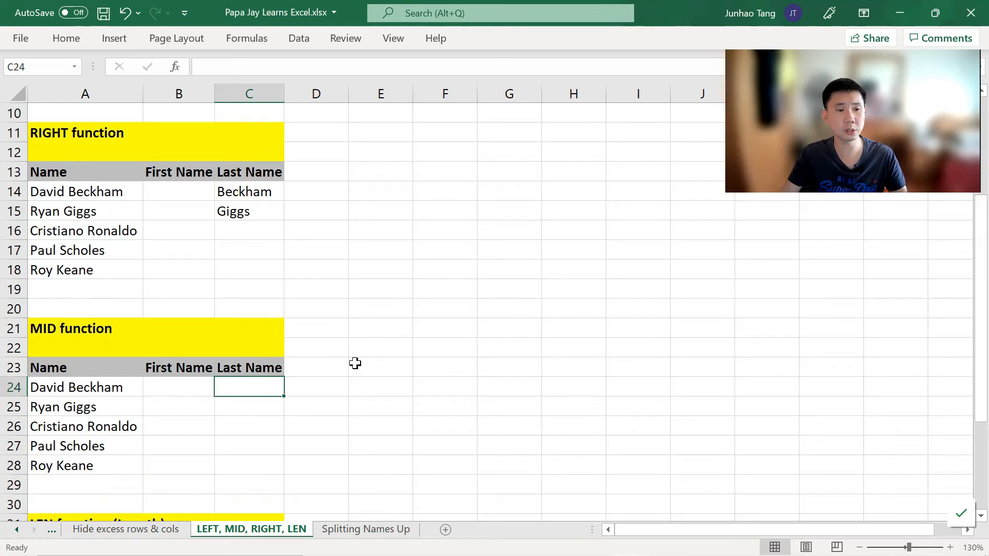
key(Left)
key(Left)
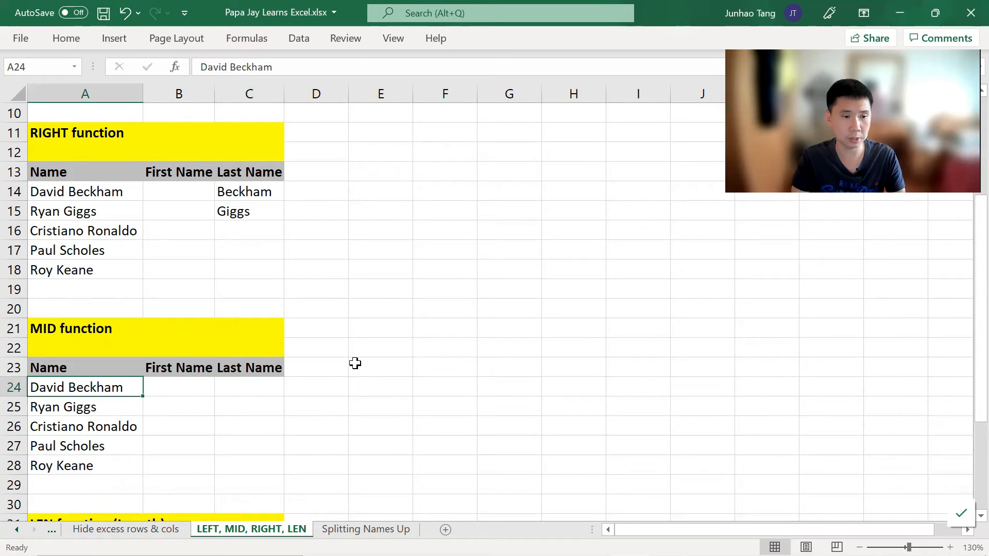
key(F2)
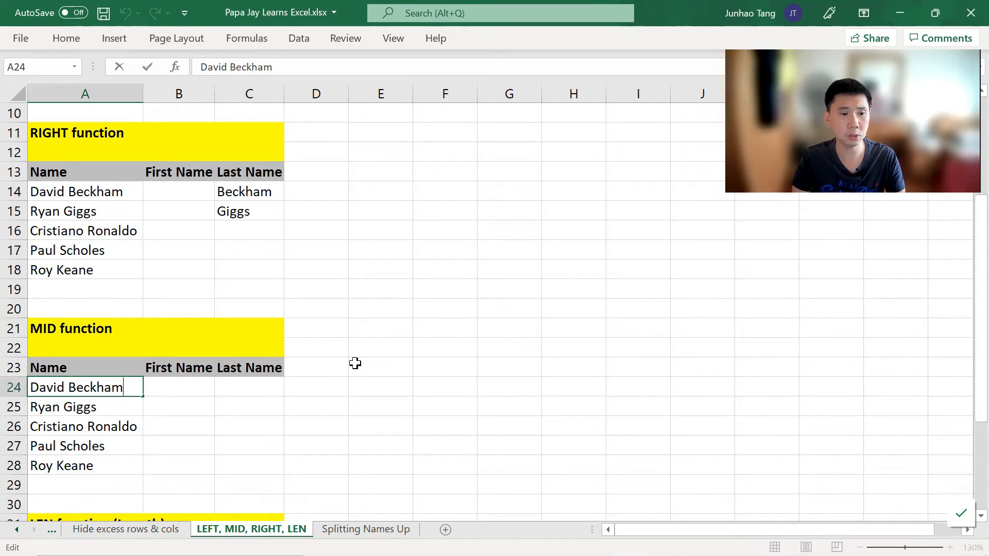
text(RObert)
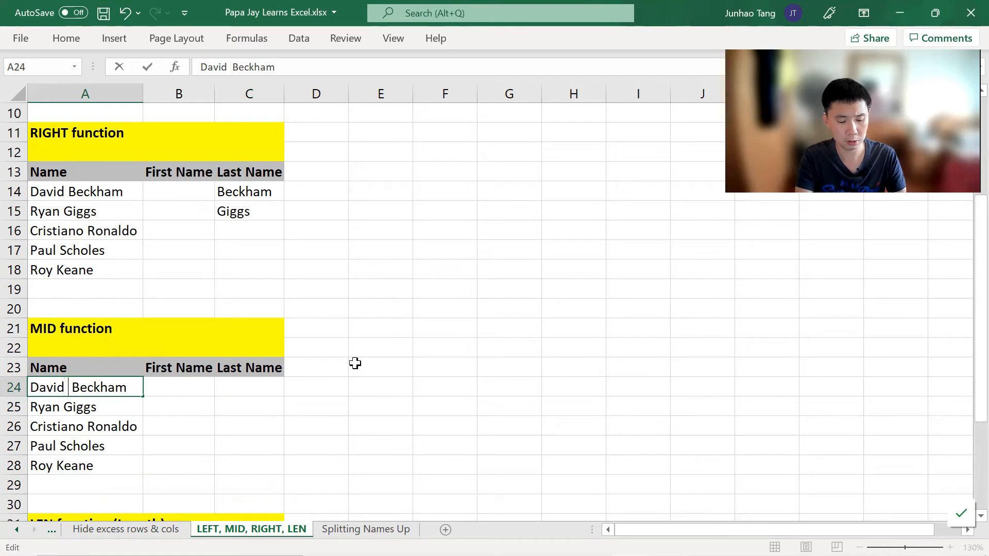
key(BackSpace)
key(BackSpace)
key(BackSpace)
key(BackSpace)
key(BackSpace)
text(obert Joseph)
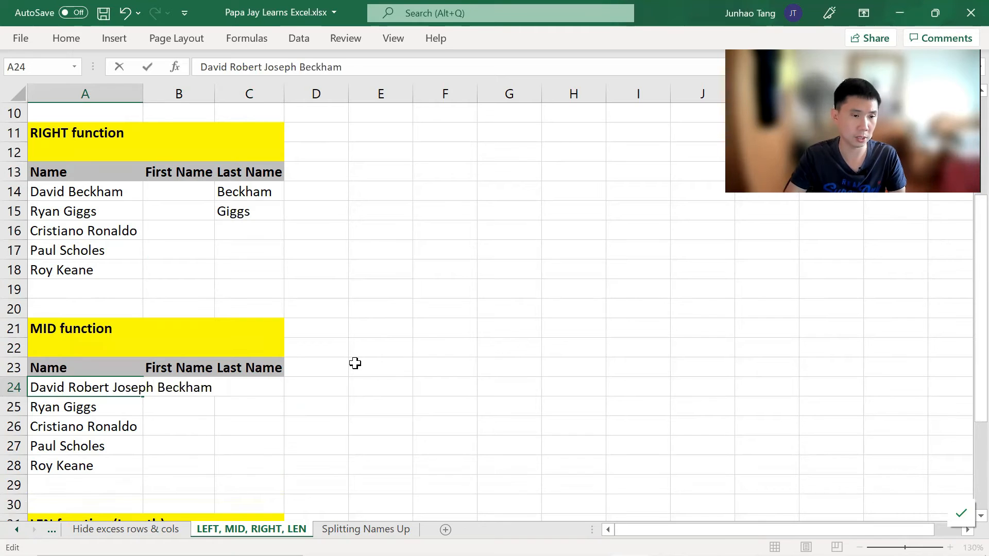
key(Return)
key(Up)
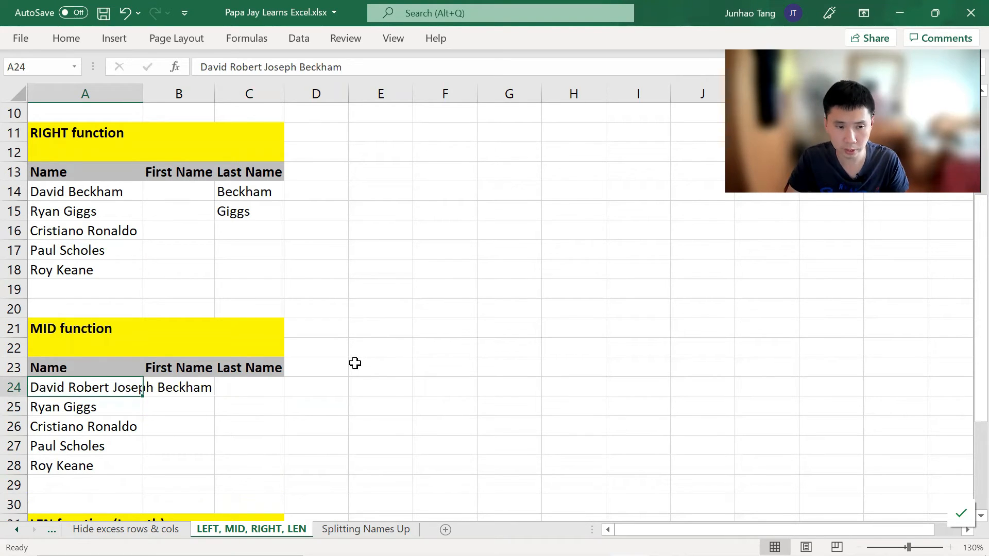
Step: Add the header Middle Name in D23 of the MID function section
key(Right)
key(Right)
key(Right)
key(Up)
text(Middle Name)
key(Return)
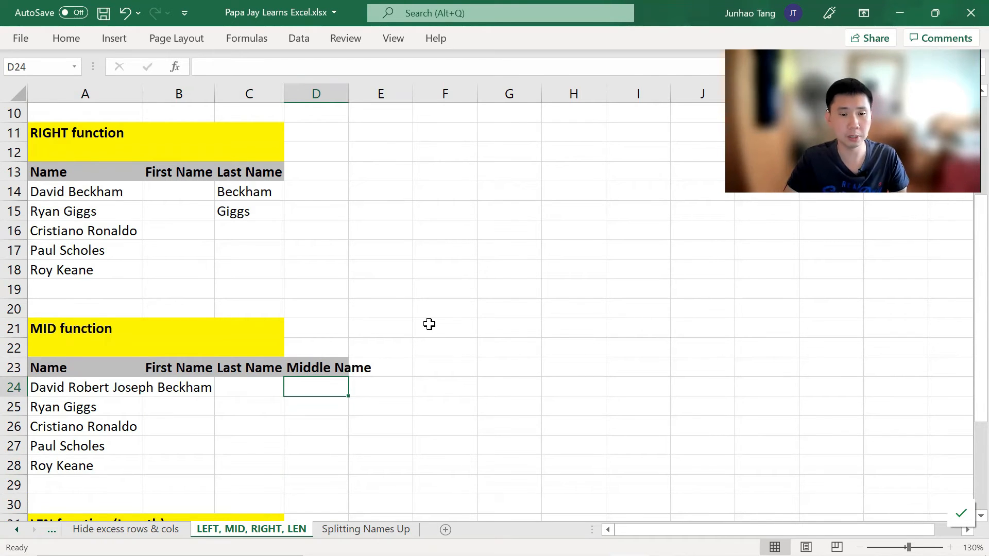
Step: Enter =MID(A24,7,6) in D24 to extract the middle name from A24
text(=)
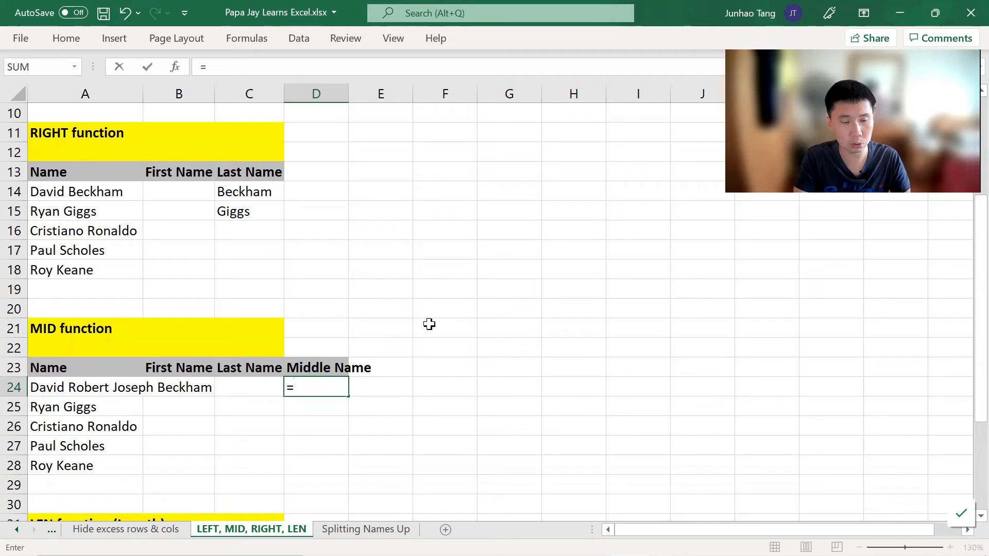
text(MID()
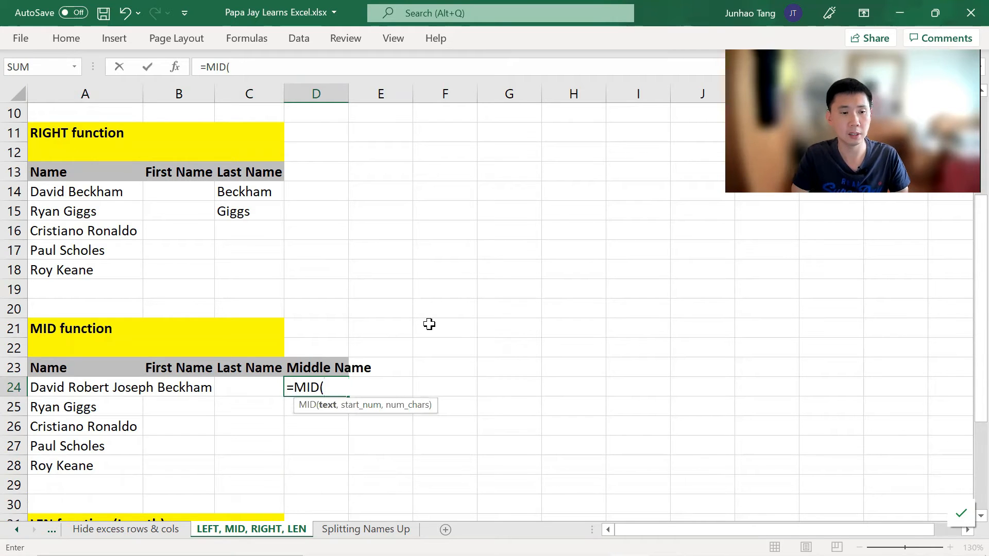
key(Left)
key(Left)
key(Left)
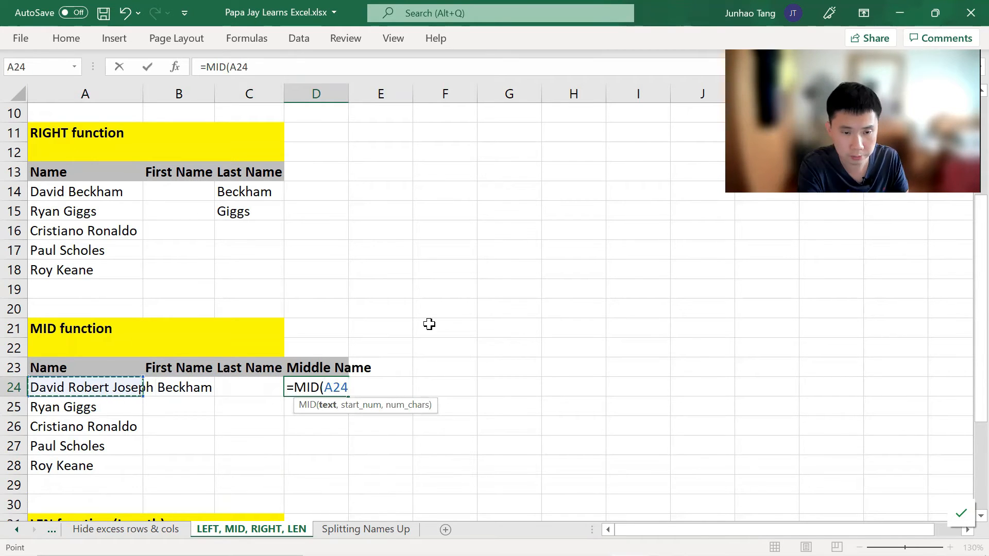
text(,)
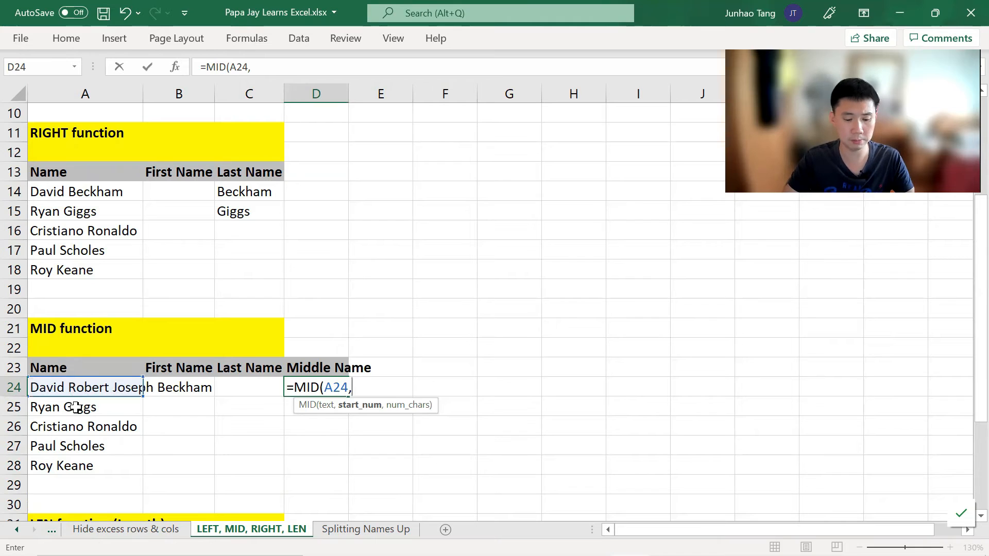
text(7,)
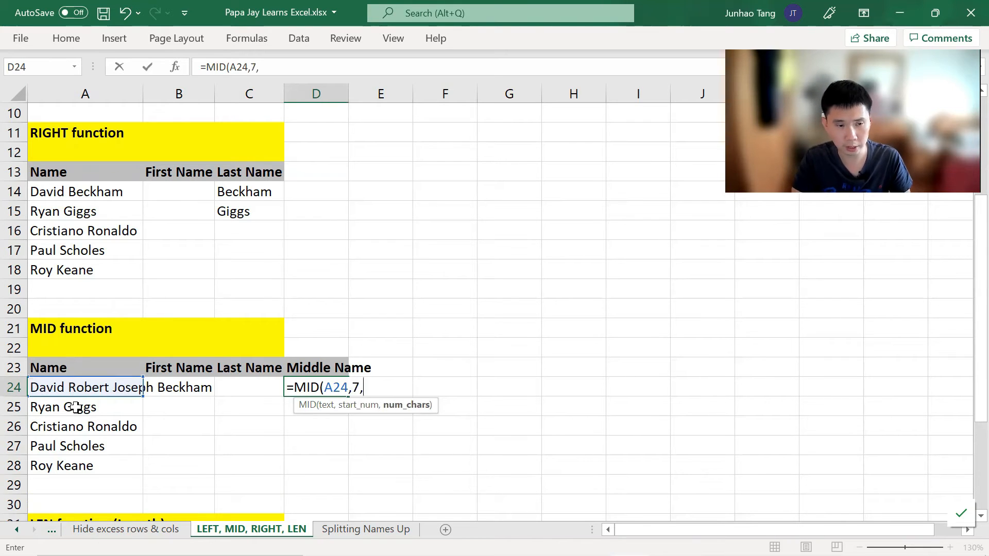
text(6)
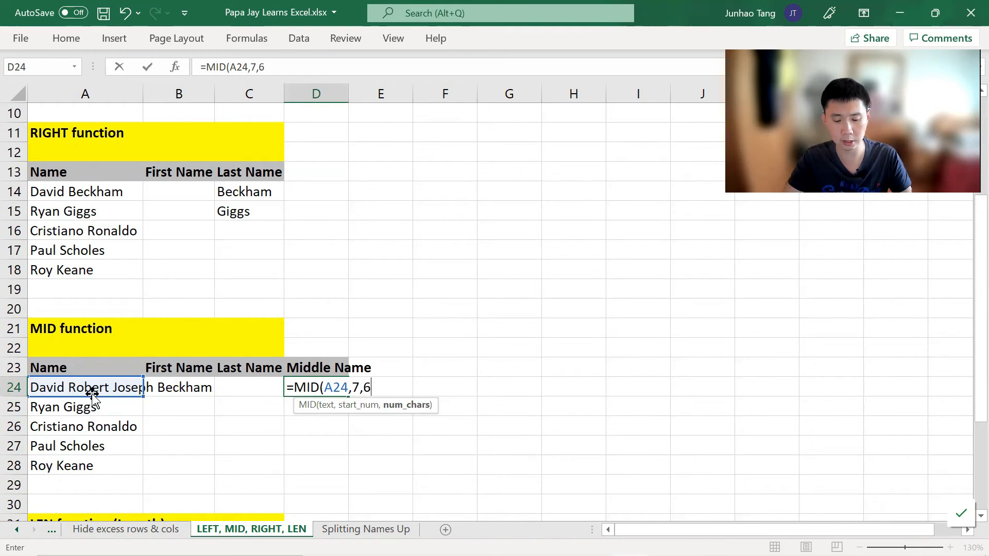
text())
key(Return)
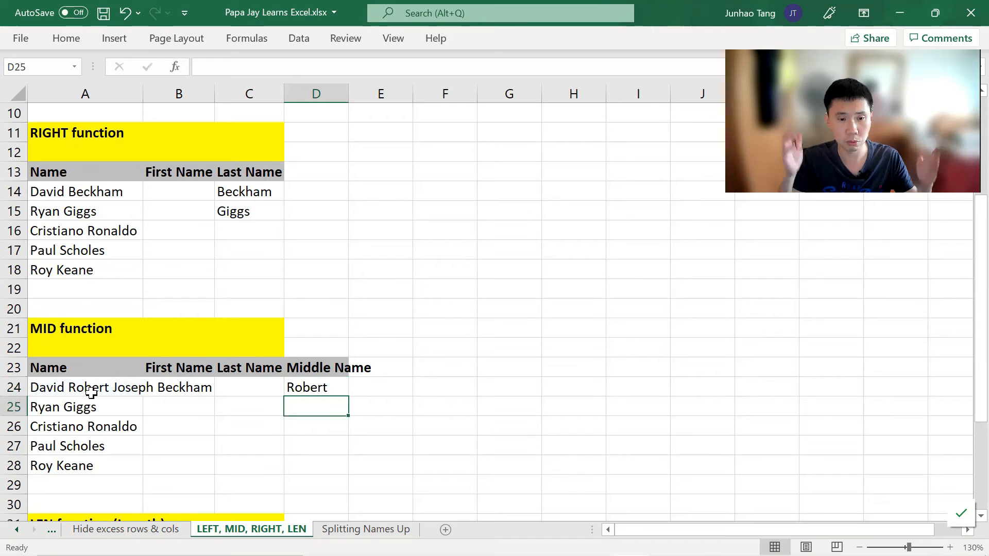
Step: Inspect the MID formula in D24 and its text, start_num and num_chars arguments
key(Up)
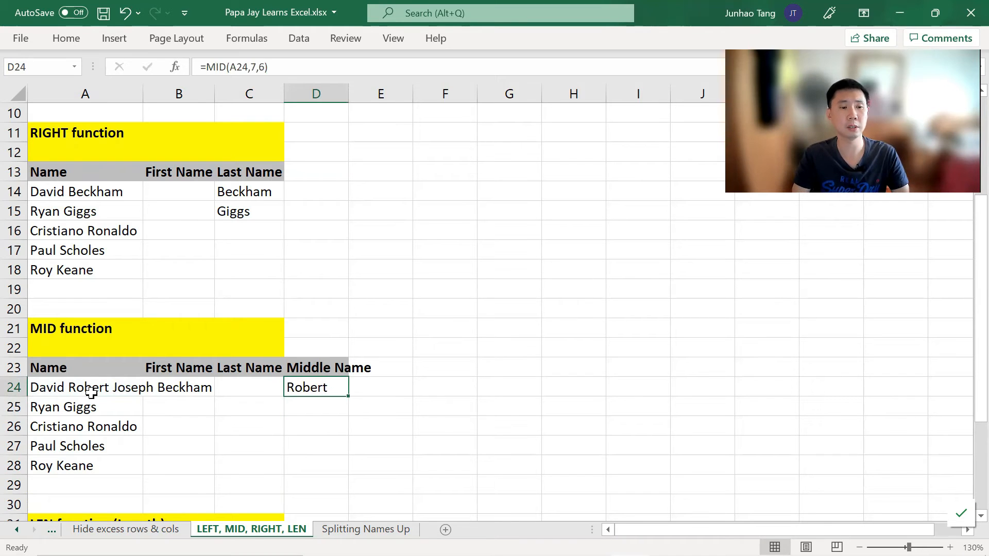
key(Left)
key(Right)
key(Down)
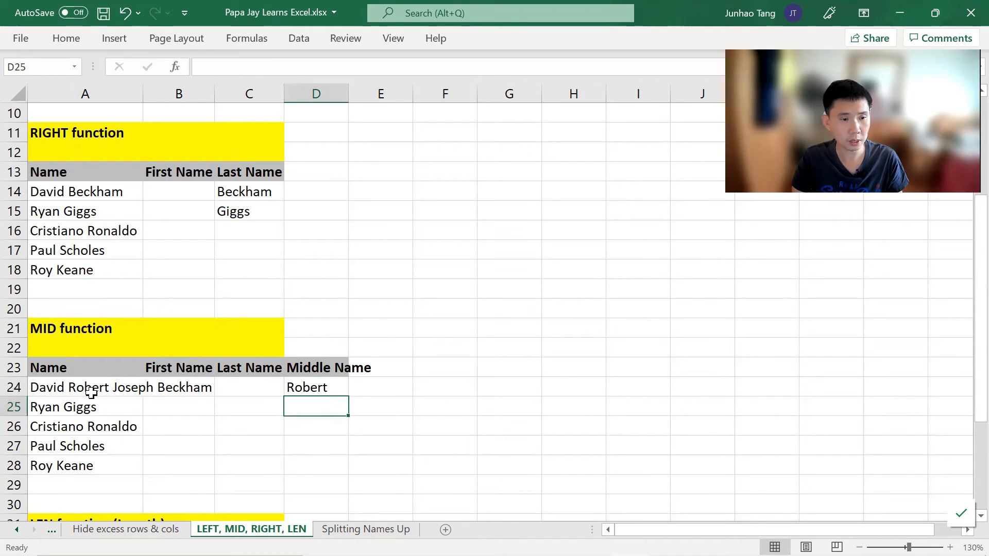
click(297, 382)
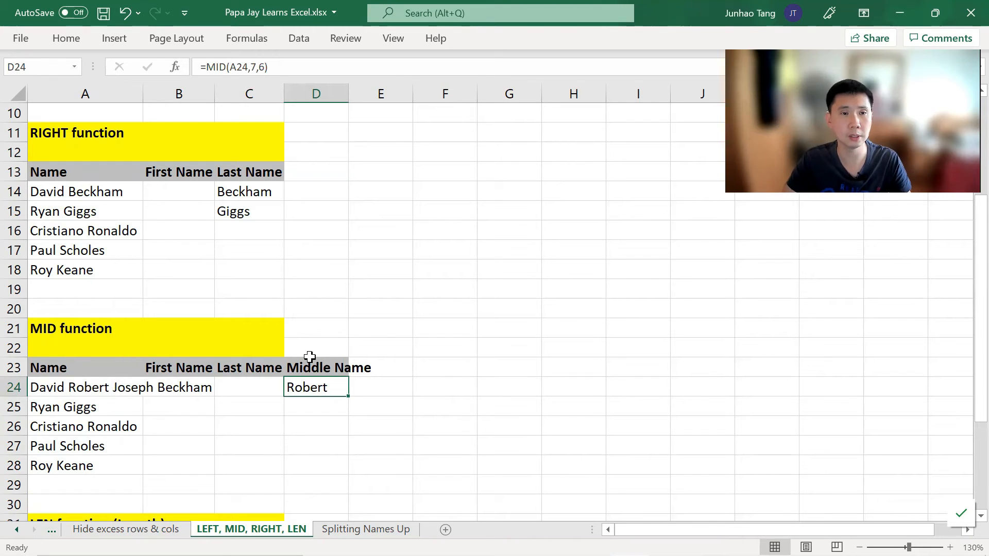
key(F2)
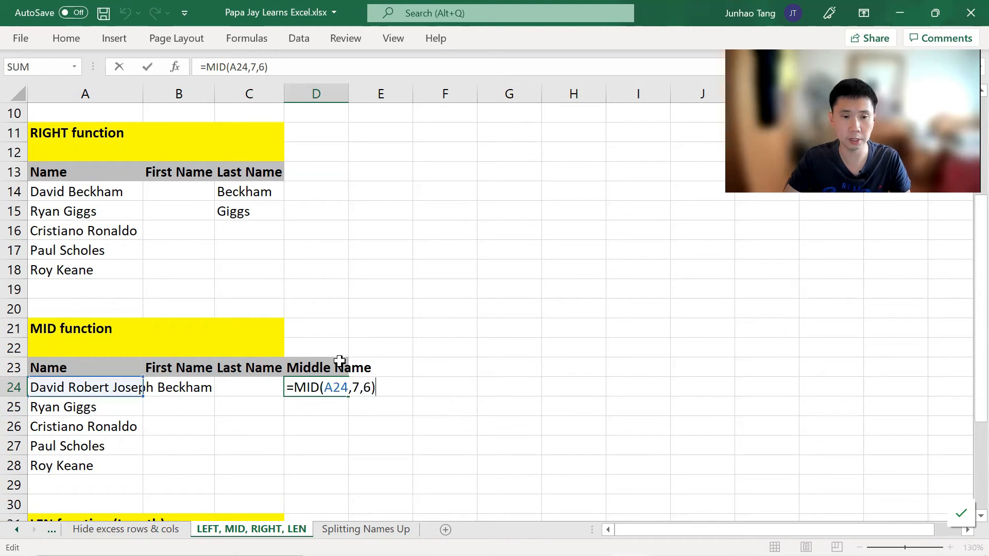
click(339, 393)
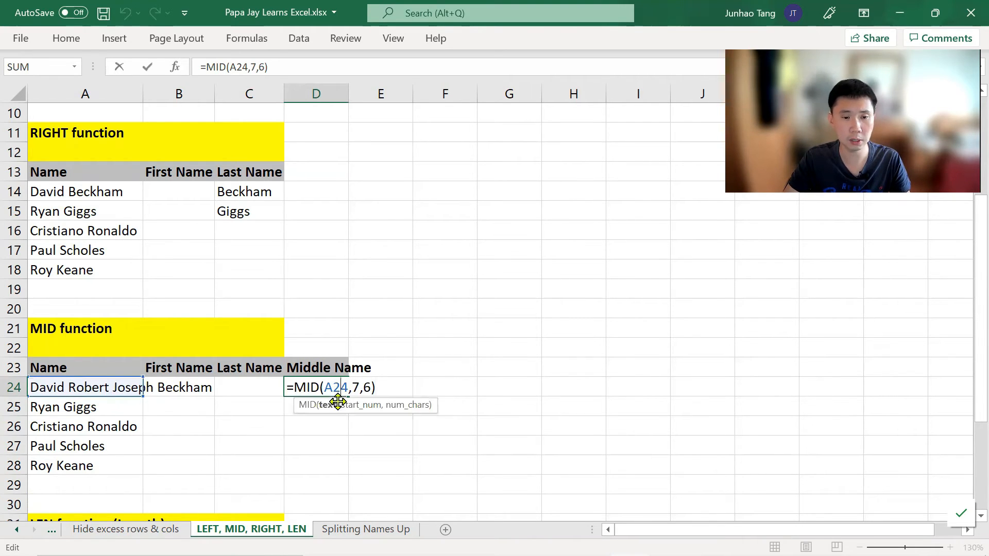
click(351, 386)
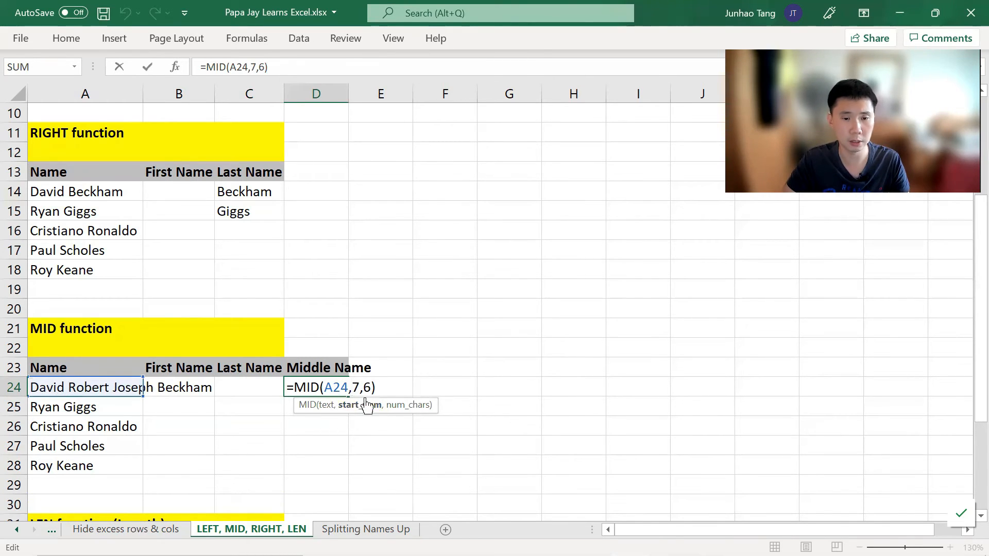
click(363, 387)
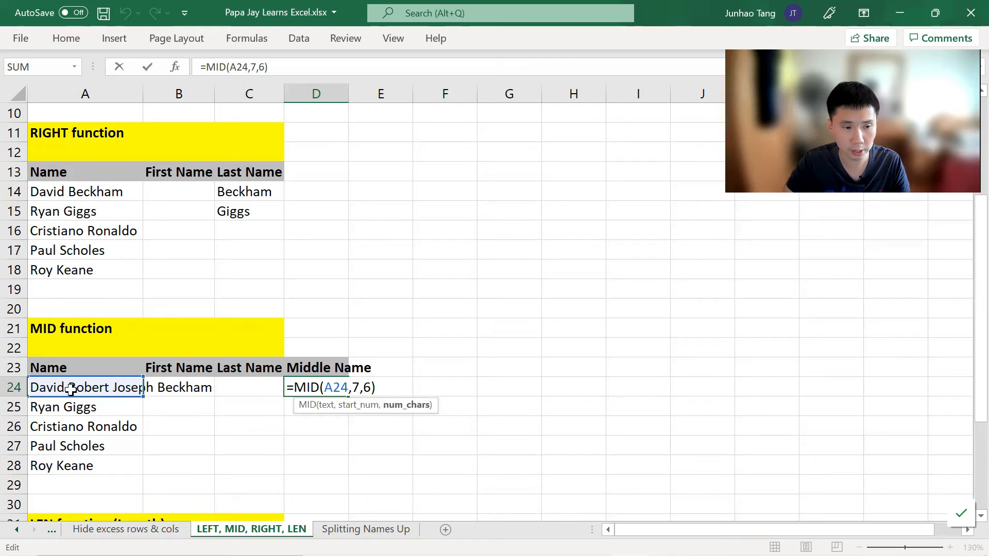
key(ctrl+Return)
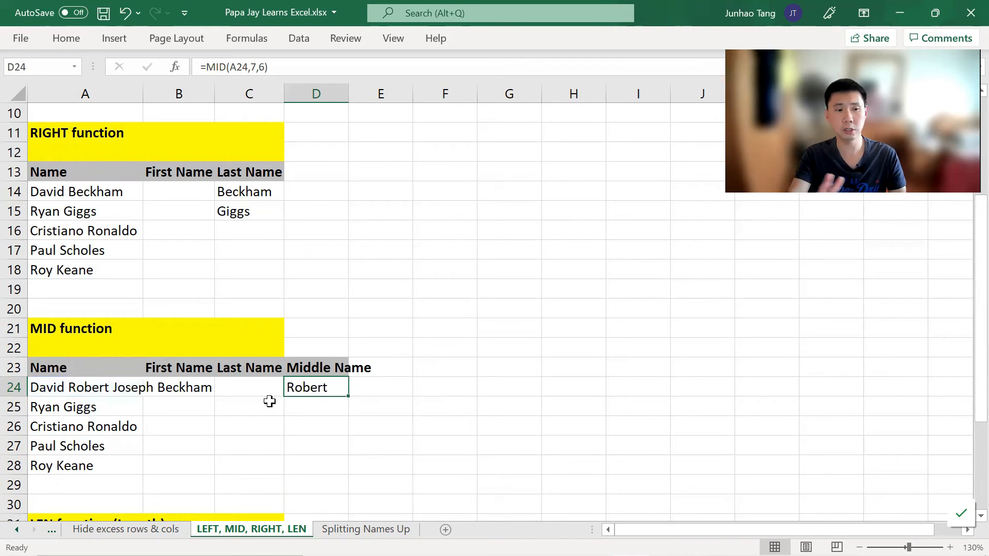
Step: Add the header Length of Name in D33 of the LEN function section
scroll(283, 390, down, 3)
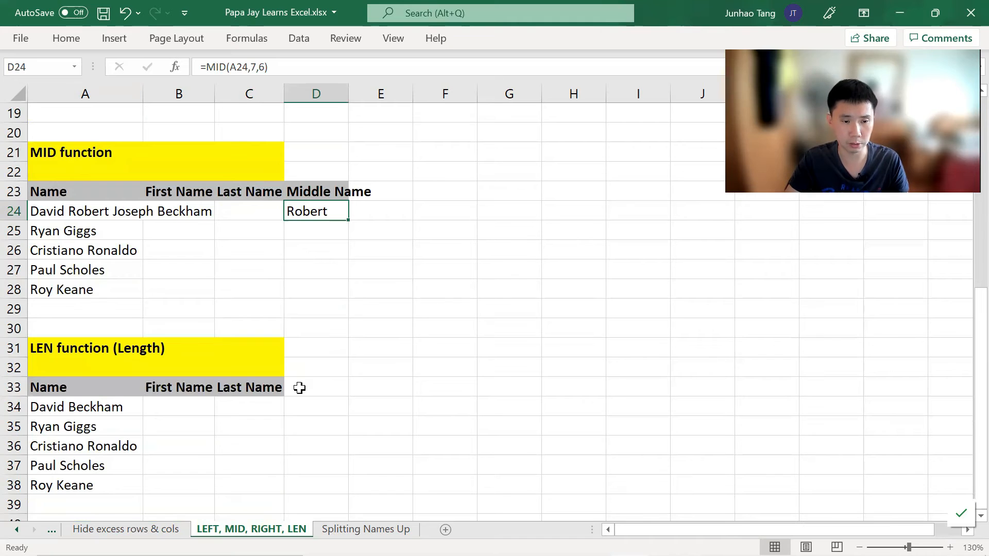
click(335, 386)
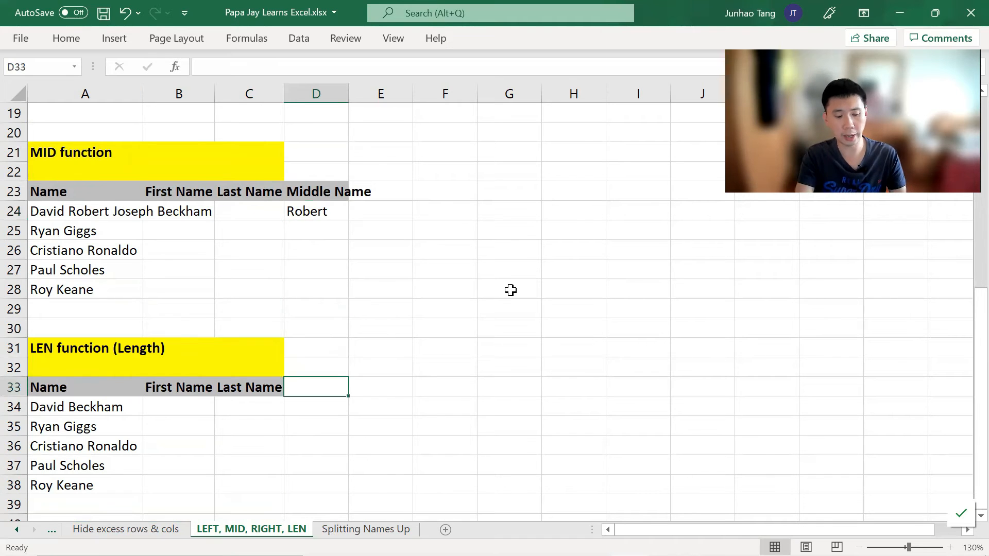
text(Length of Name)
key(Return)
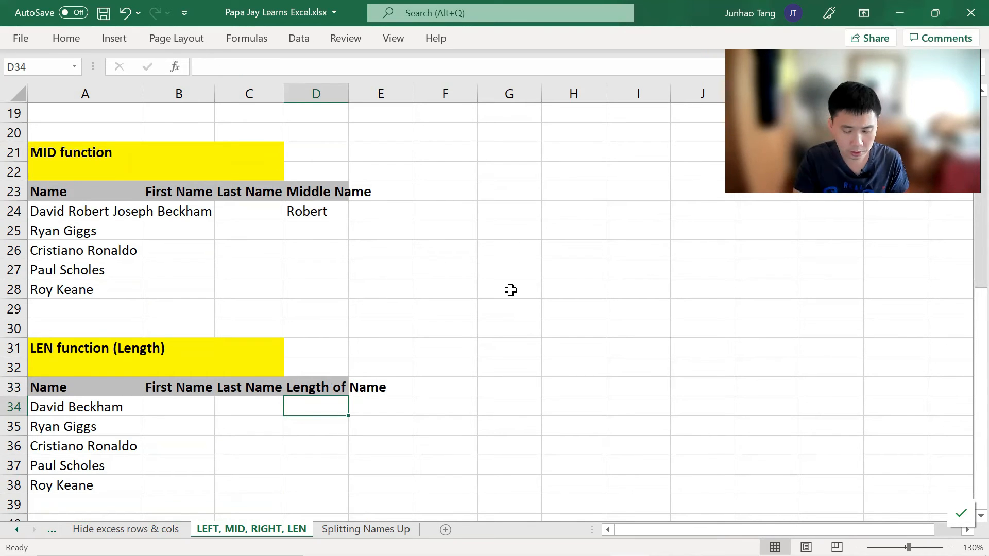
Step: Enter =LEN(A34) in D34 to count the characters in David Beckham
text(=LK)
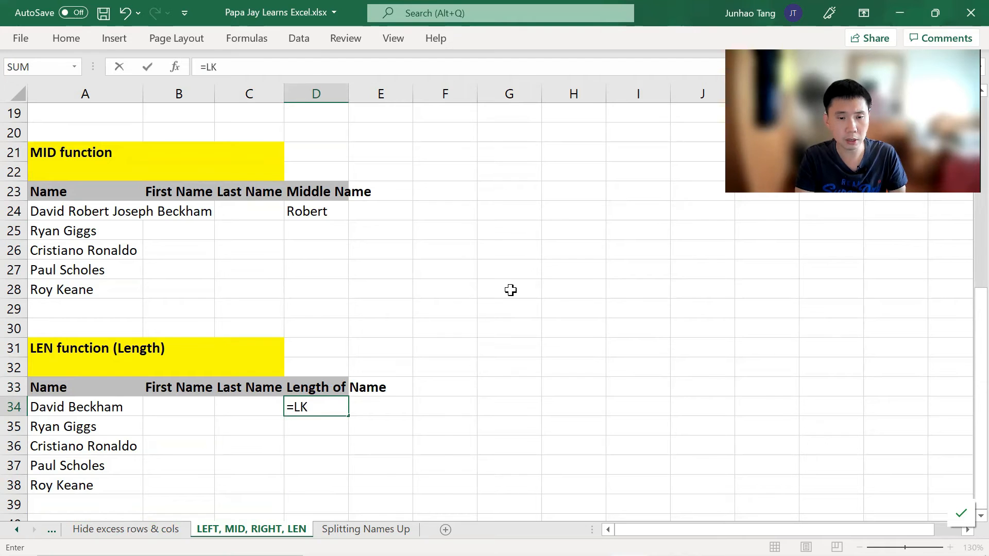
key(BackSpace)
text(EN()
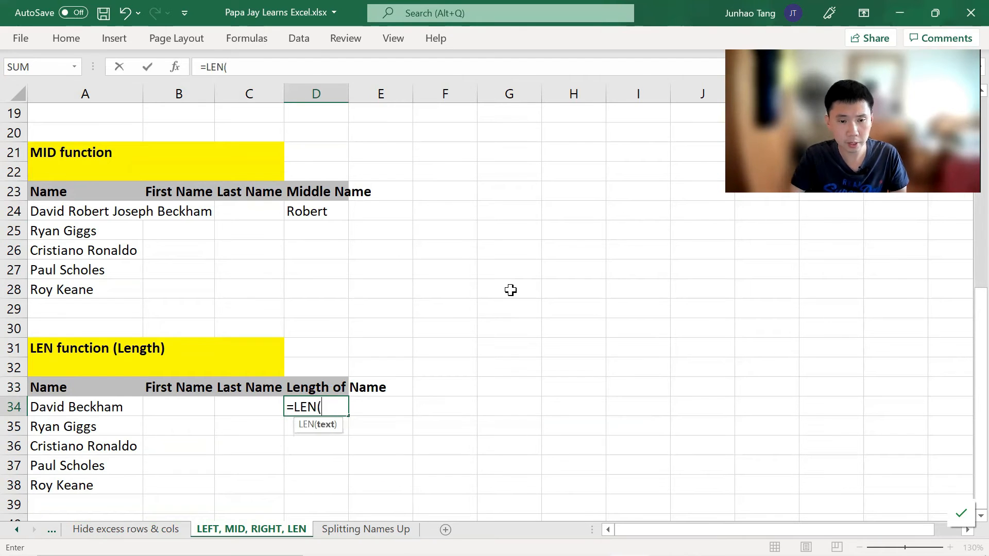
key(Left)
key(Left)
key(Left)
text())
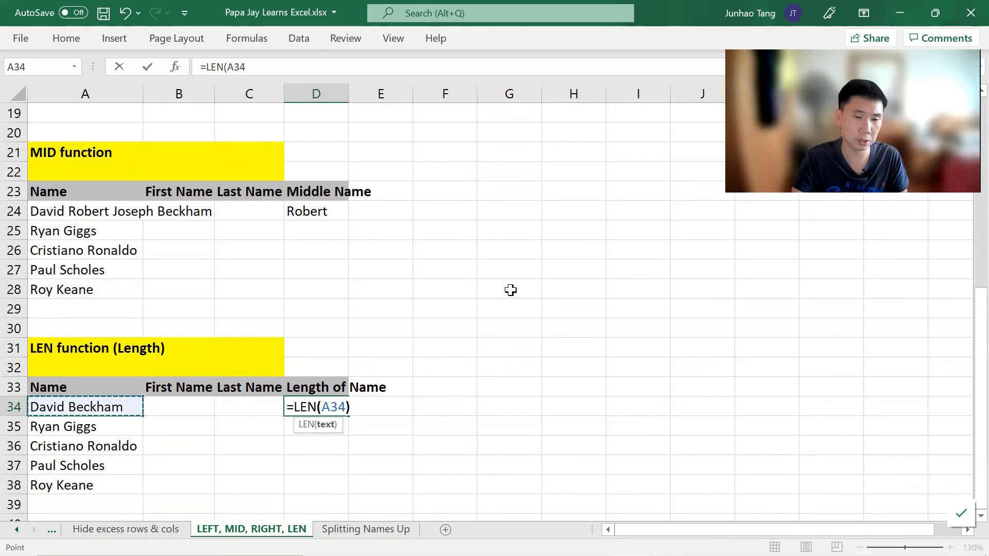
key(ctrl+Return)
key(Return)
key(Up)
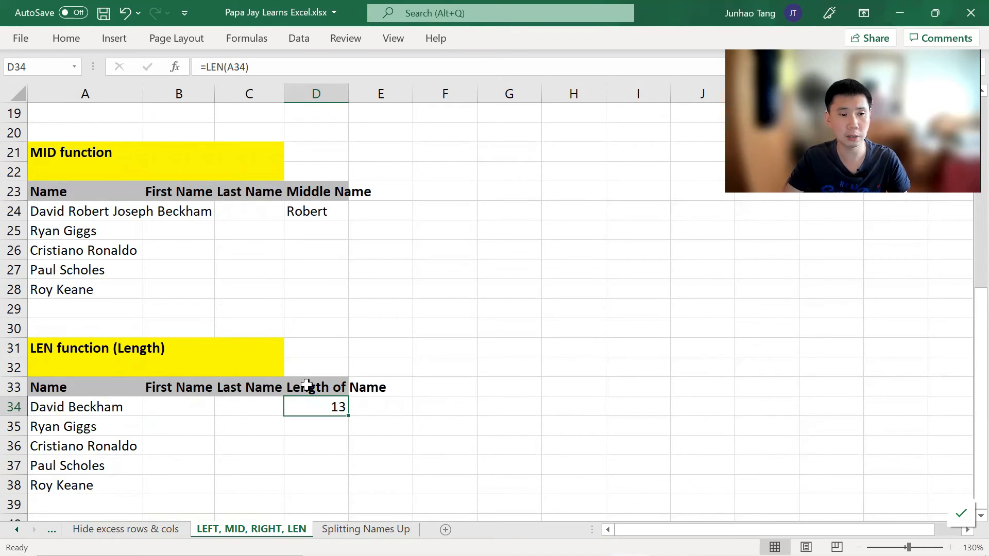
scroll(314, 401, up, 6)
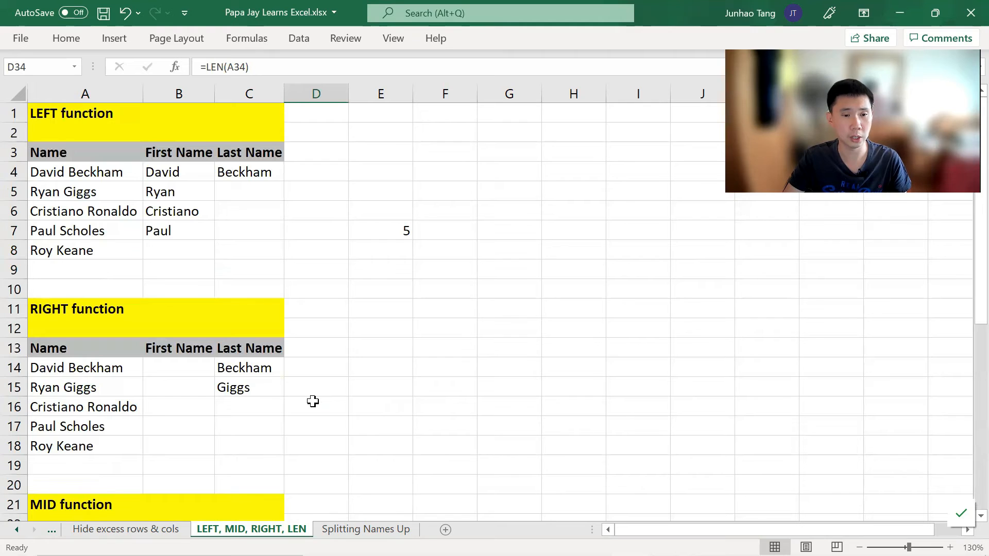
click(254, 406)
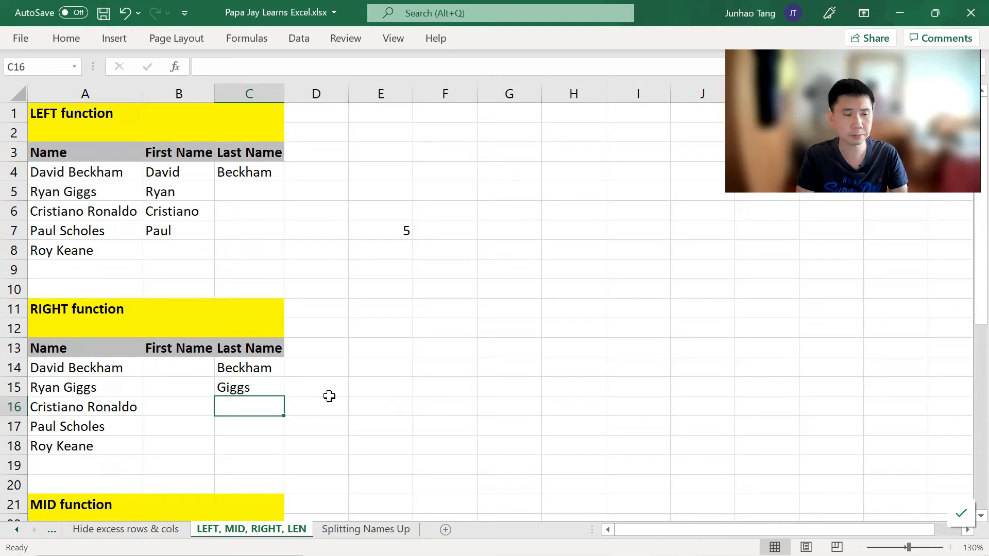
key(Down)
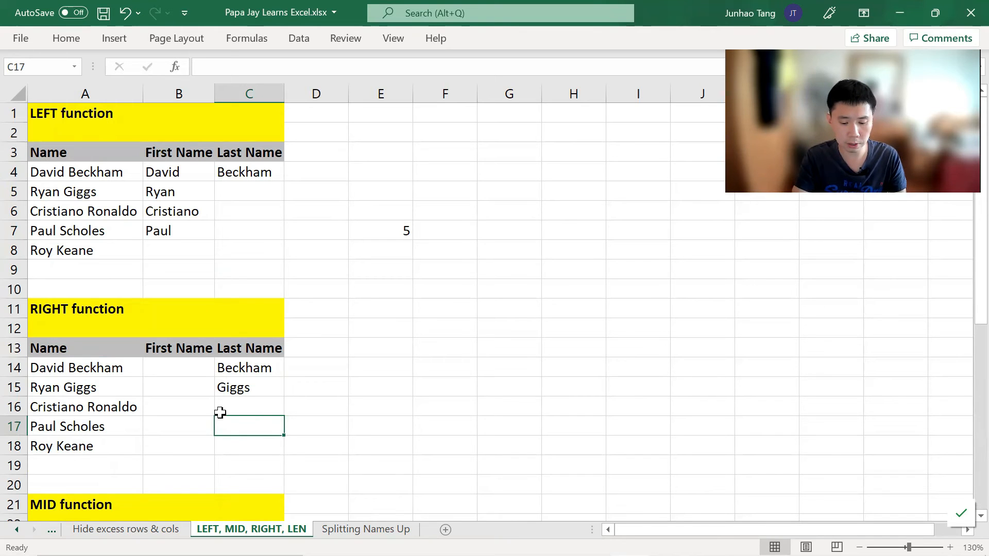
text(=RI)
key(Escape)
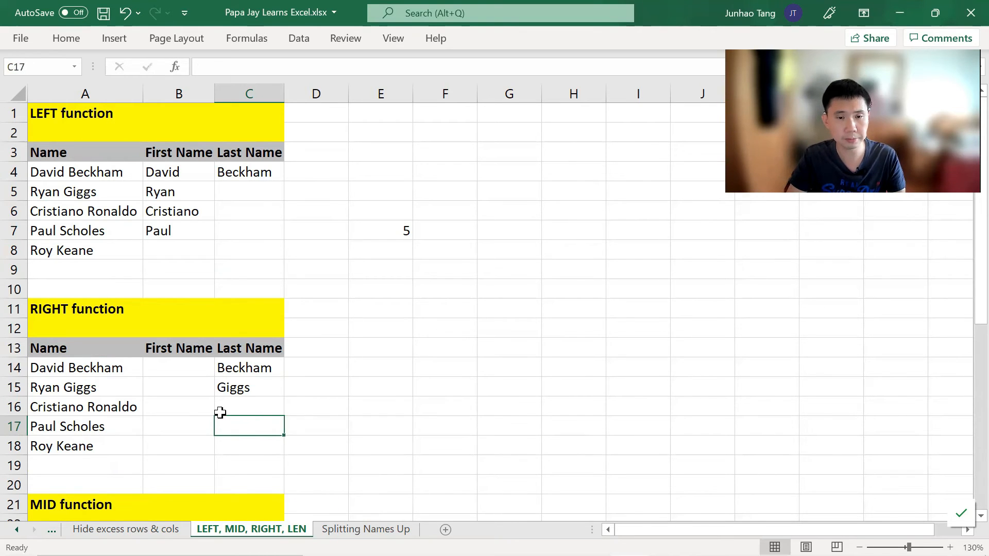
Step: Enter =RIGHT(A17,7) in E17 to extract the last name of Paul Scholes
key(Right)
key(Right)
text(=RIGHT)
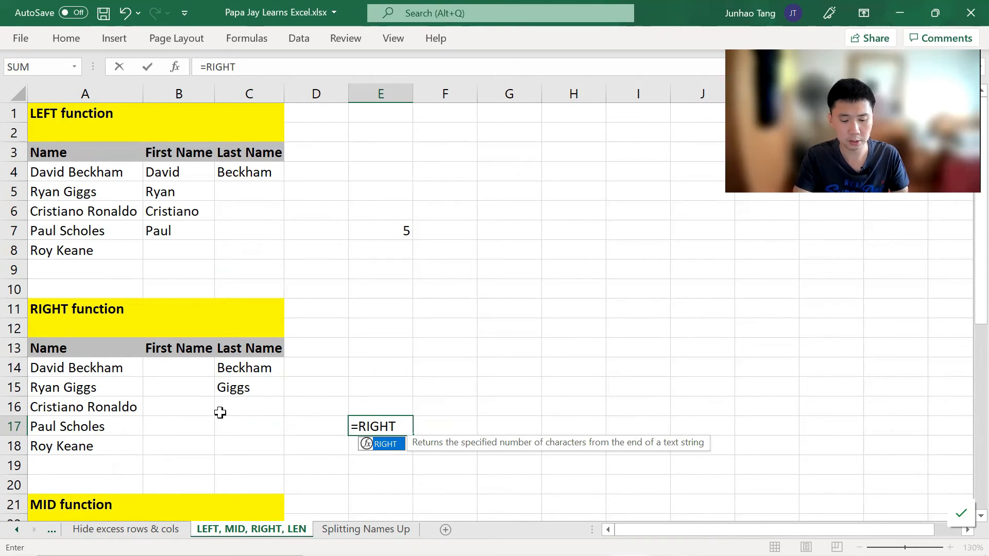
text(()
key(Left)
key(Left)
key(Left)
key(Left)
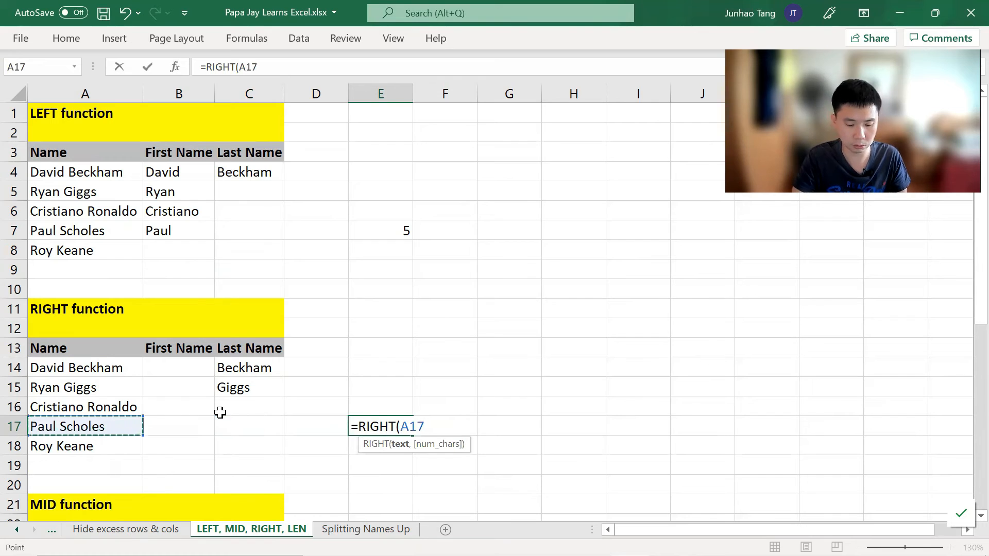
text(,7)
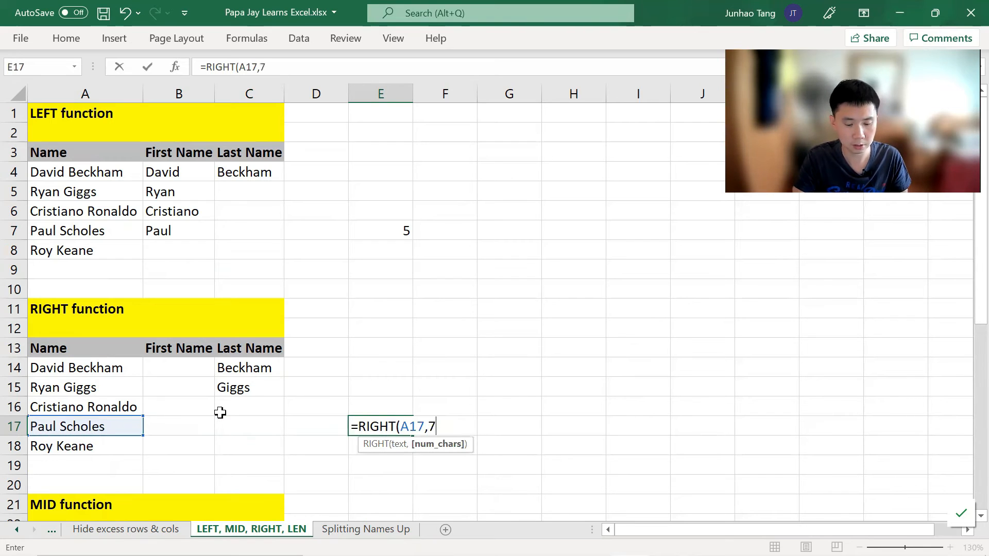
text())
key(Return)
key(Up)
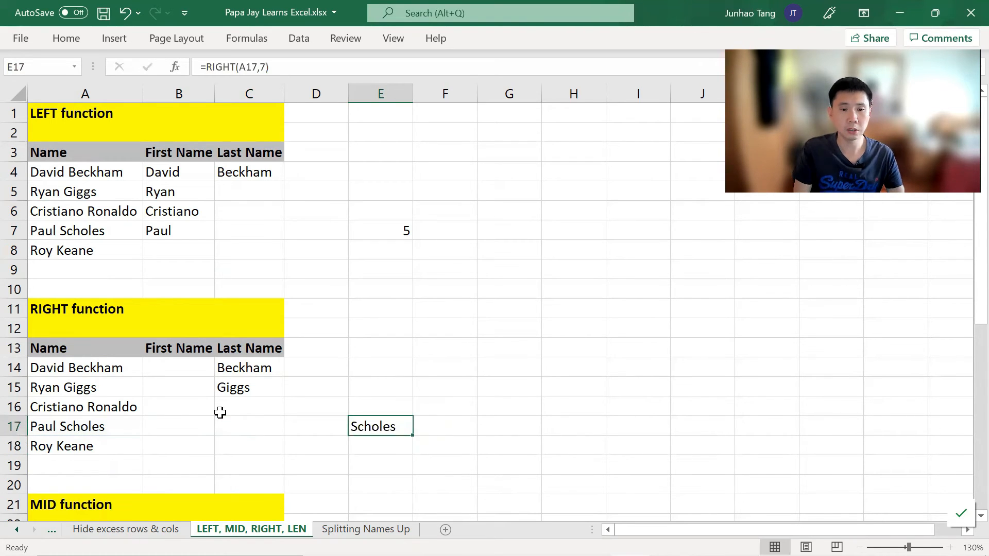
Step: Enter 7 in F17 beside the RIGHT result
key(Right)
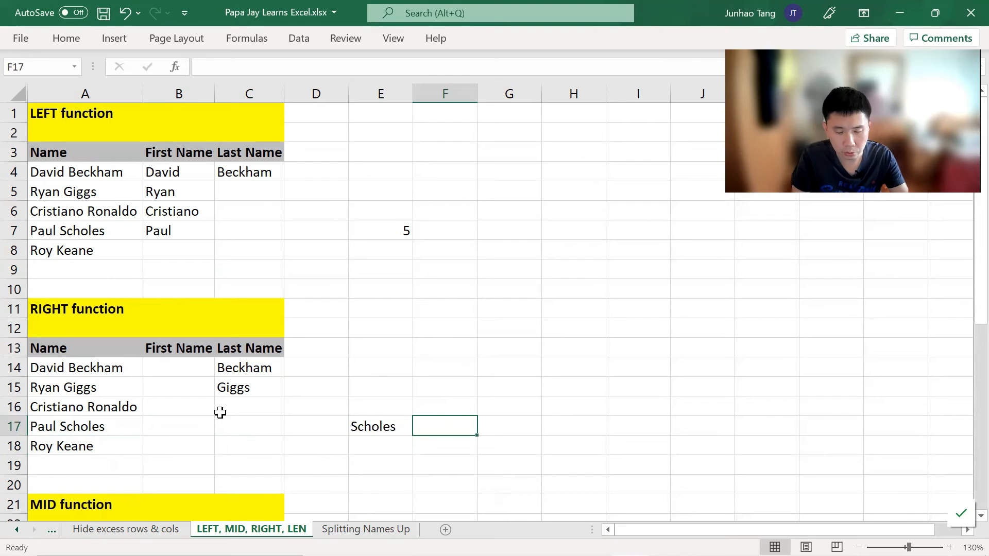
text(7)
key(Return)
key(Up)
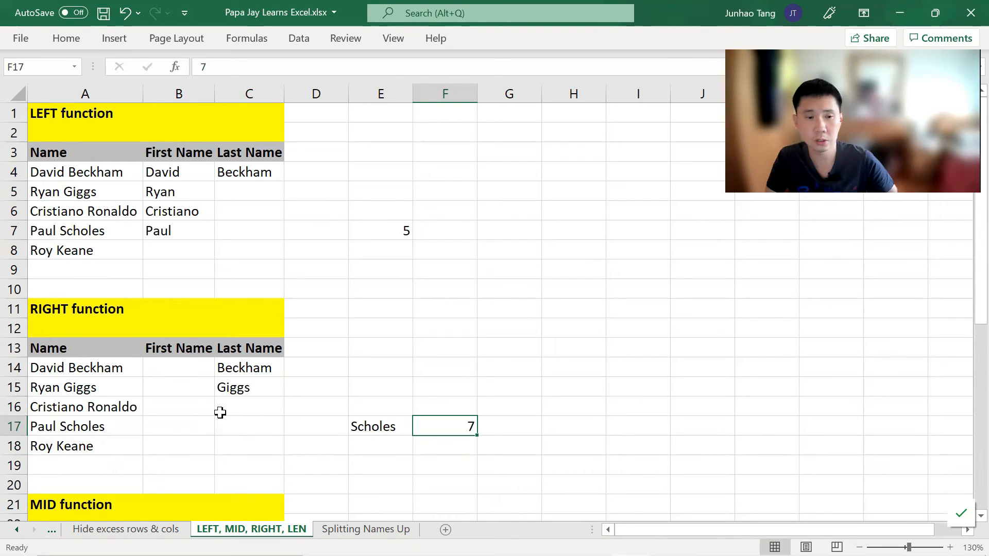
Step: Review the RIGHT formula in E17 in edit mode without changing it
key(Left)
key(Left)
key(Left)
key(Right)
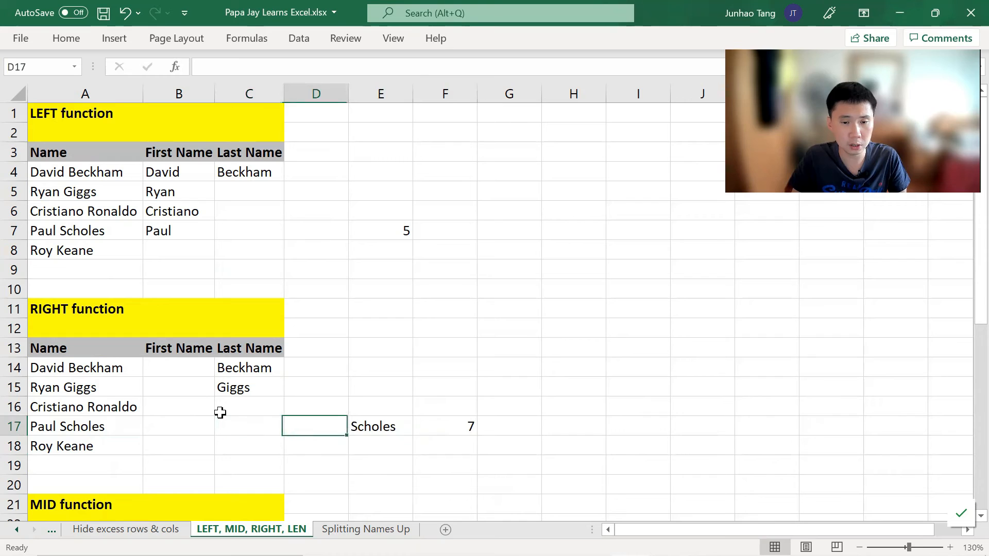
key(Right)
key(F2)
key(shift+Home)
key(ctrl+c)
key(Escape)
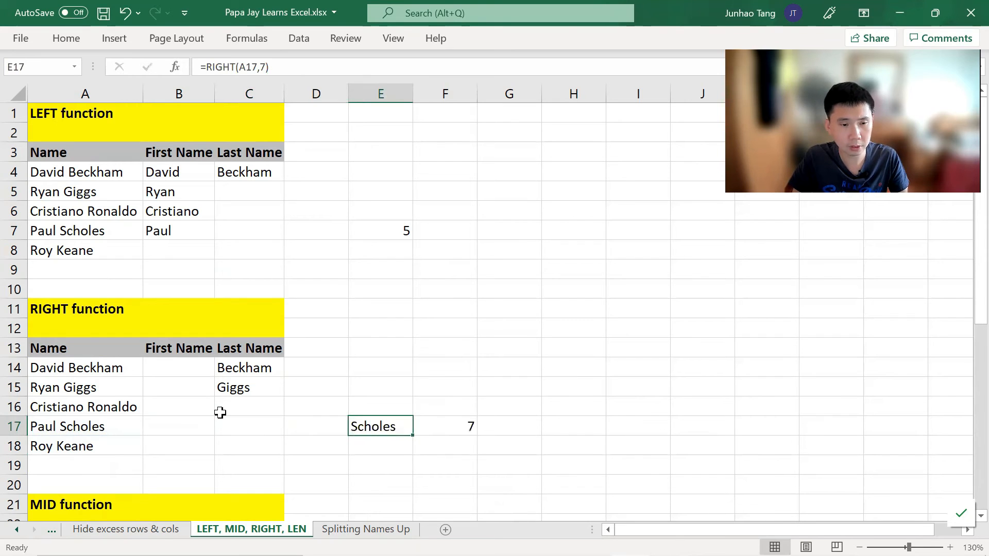
Step: Paste the RIGHT formula into C17 to extract Paul Scholes' last name, and review it
key(Left)
key(Left)
key(ctrl+v)
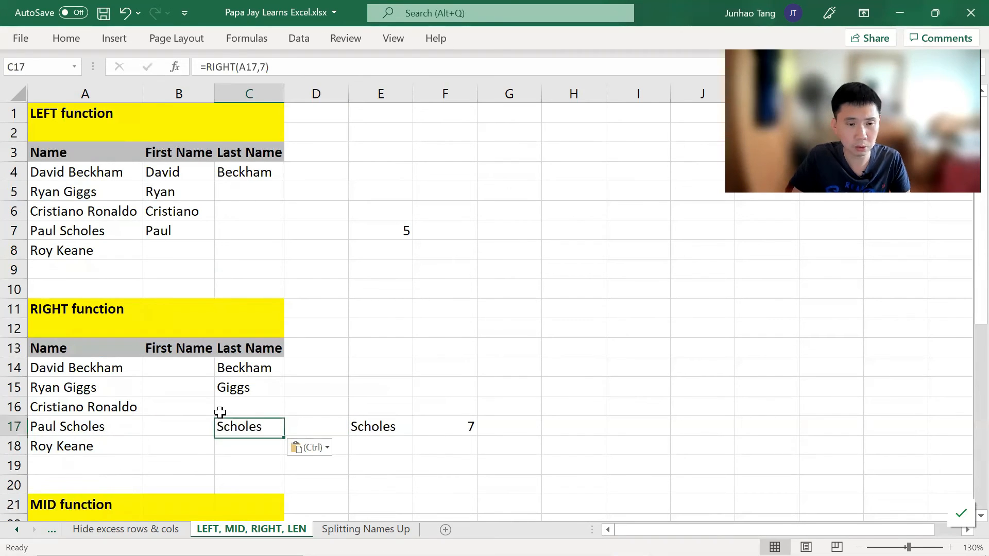
key(F2)
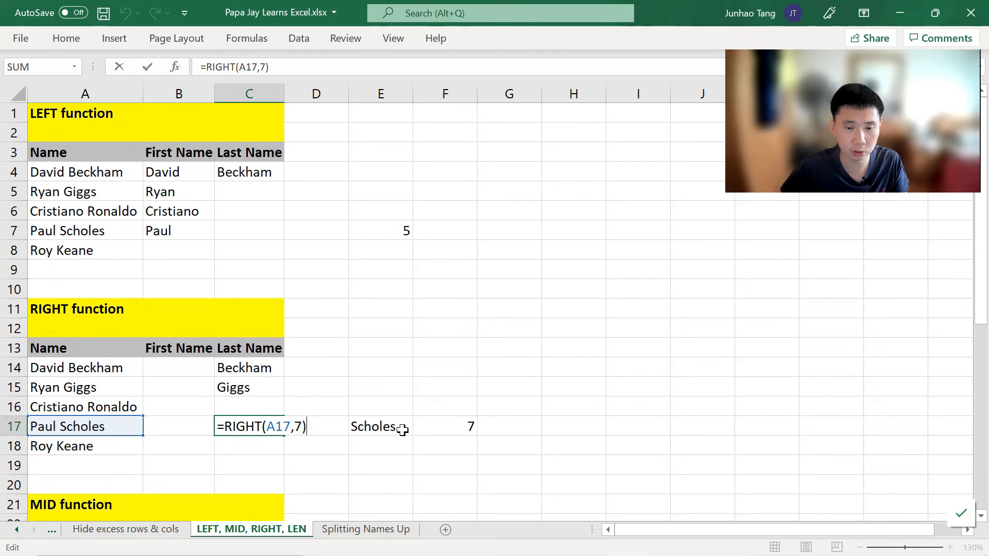
key(ctrl+Return)
key(Right)
key(Right)
key(Right)
key(Right)
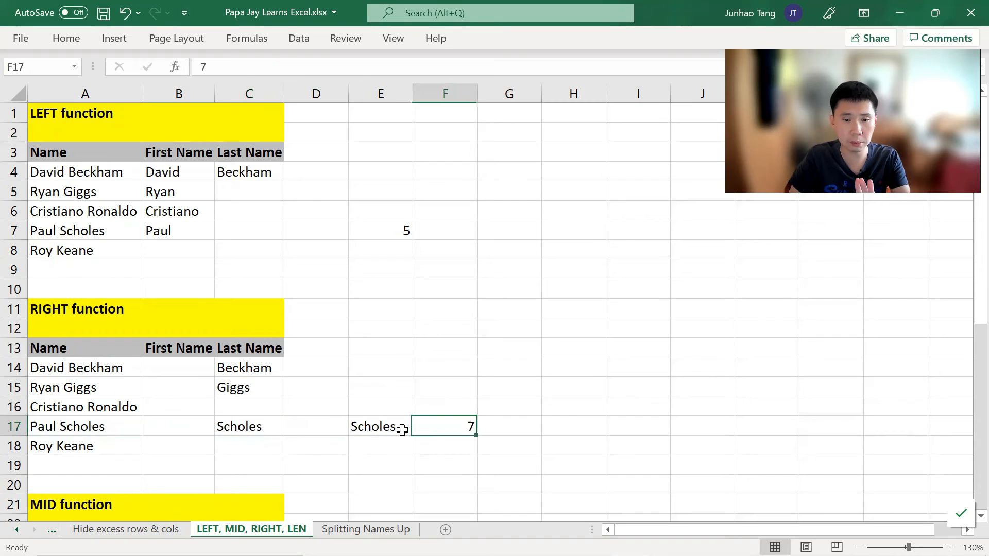
key(Left)
key(Up)
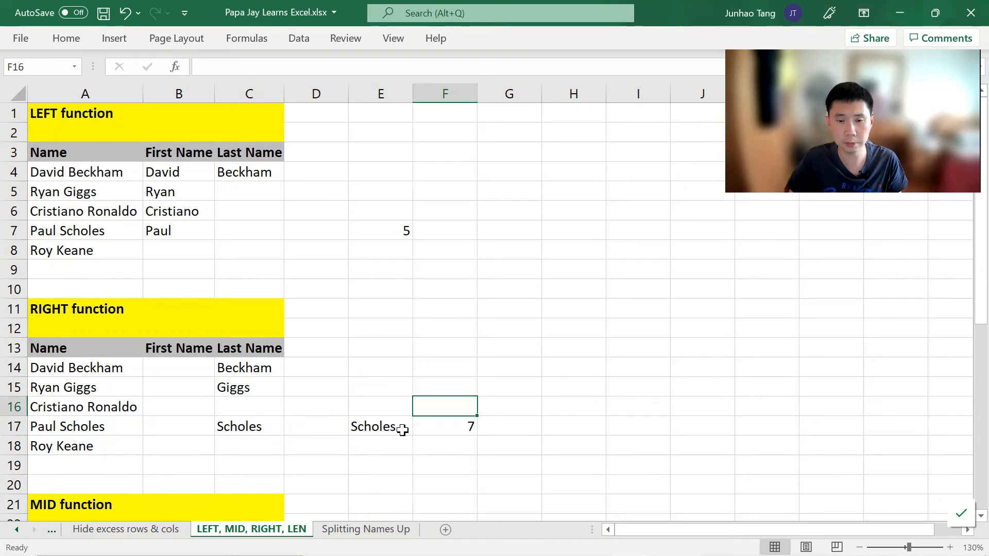
text(RIG)
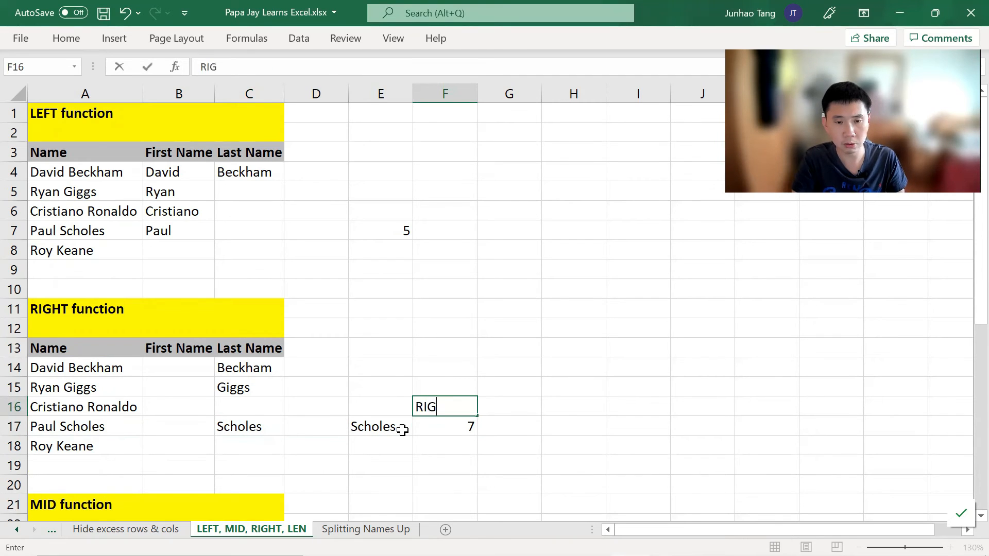
key(BackSpace)
key(BackSpace)
key(BackSpace)
key(BackSpace)
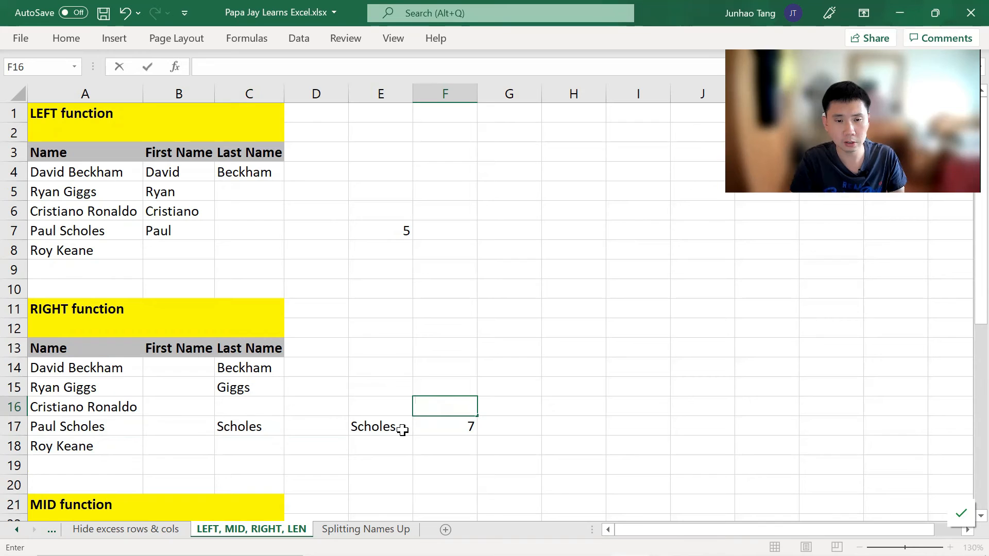
key(Right)
key(Right)
text(L)
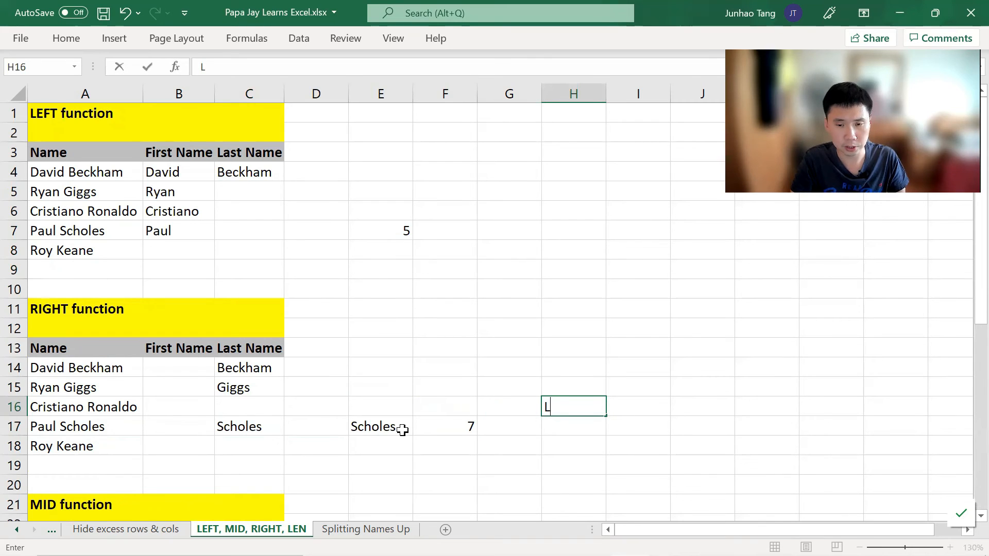
key(Escape)
Step: Label G16 with the heading Length
key(Left)
text(L)
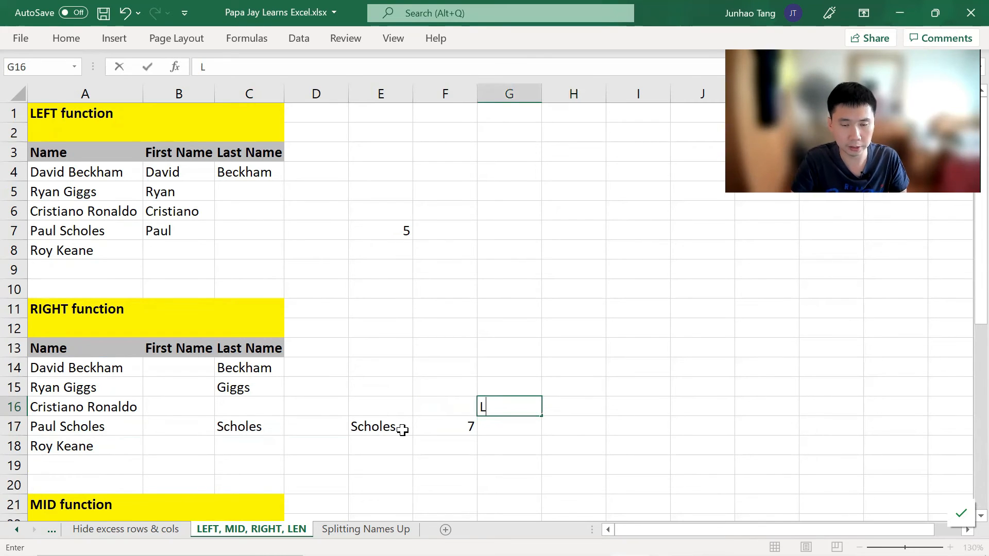
text(ength)
key(Return)
text(=LEN)
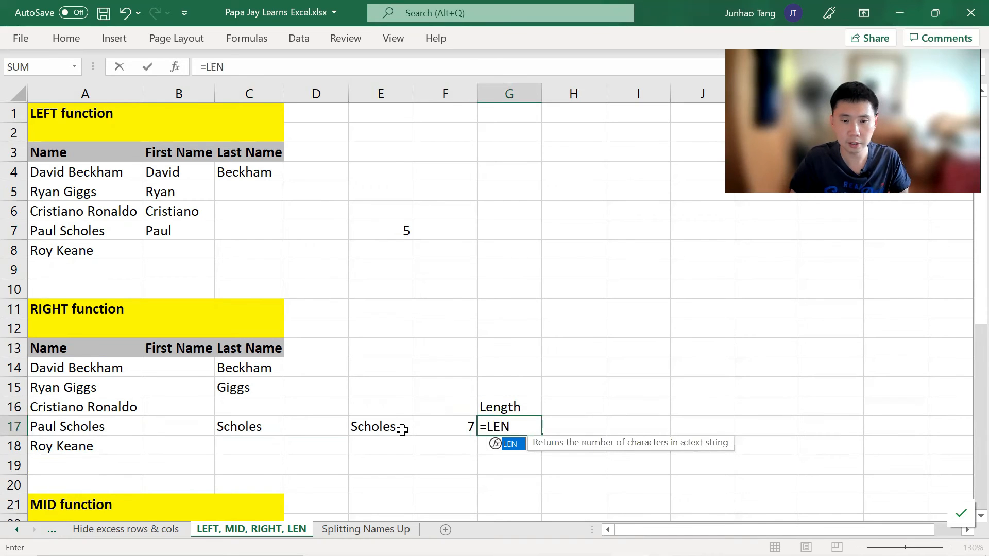
key(Left)
key(Left)
key(Left)
key(Left)
key(Left)
key(Left)
key(Right)
key(Right)
key(Right)
key(Right)
key(Right)
key(Right)
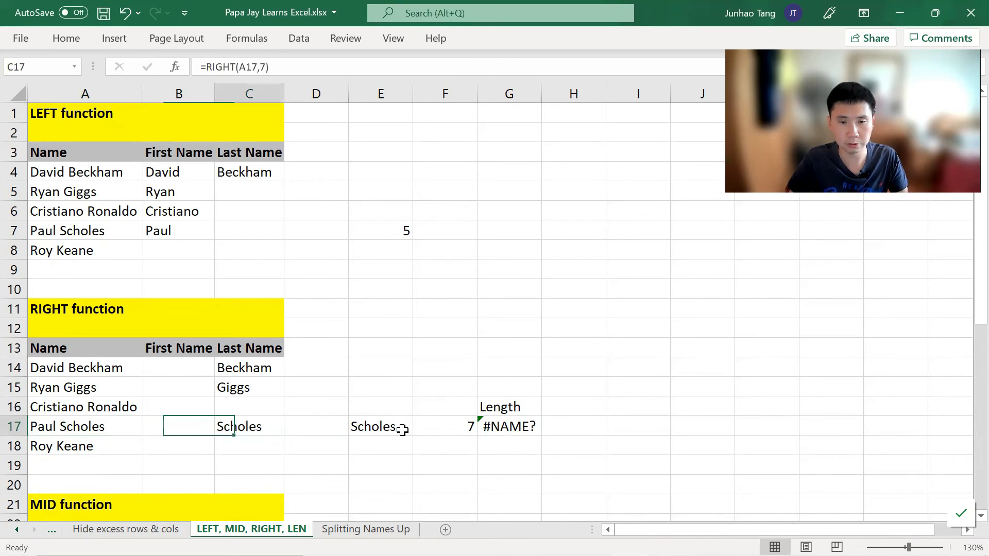
Step: Enter =LEN(A17) in G17 to count the characters in Paul Scholes
text(=LEN()
key(Left)
key(Left)
key(Left)
key(Left)
key(Left)
key(Left)
text())
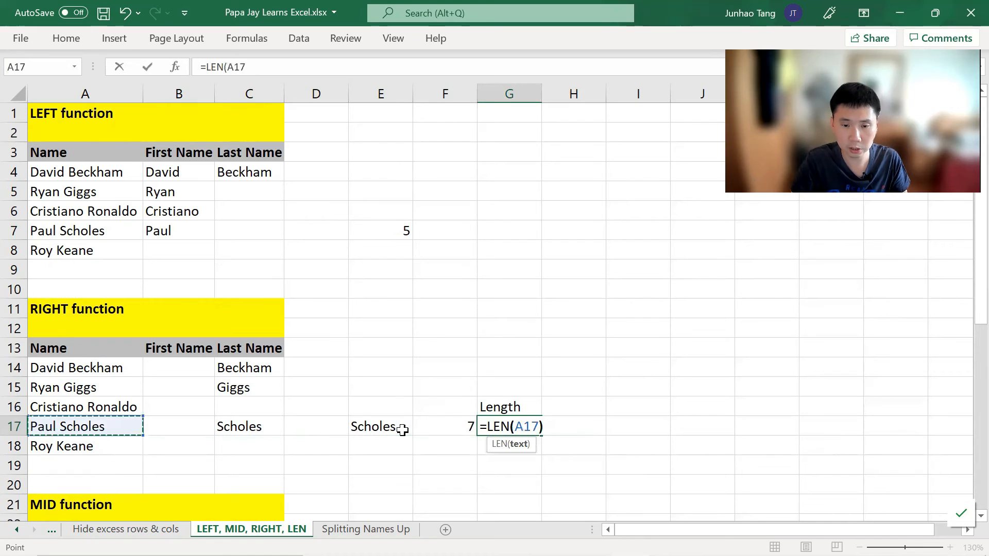
key(Return)
Step: Label H16 with the heading Position of Space
key(Up)
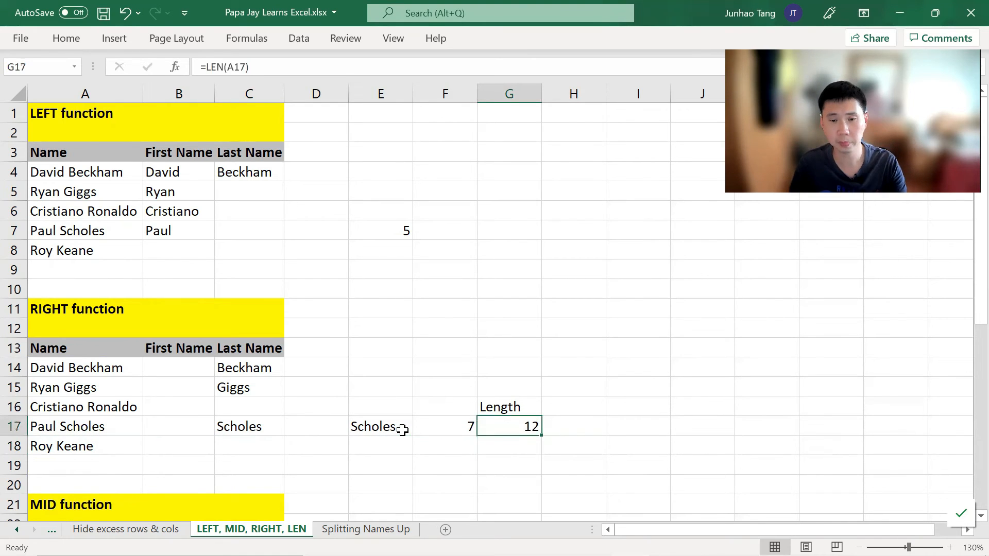
key(Right)
key(Up)
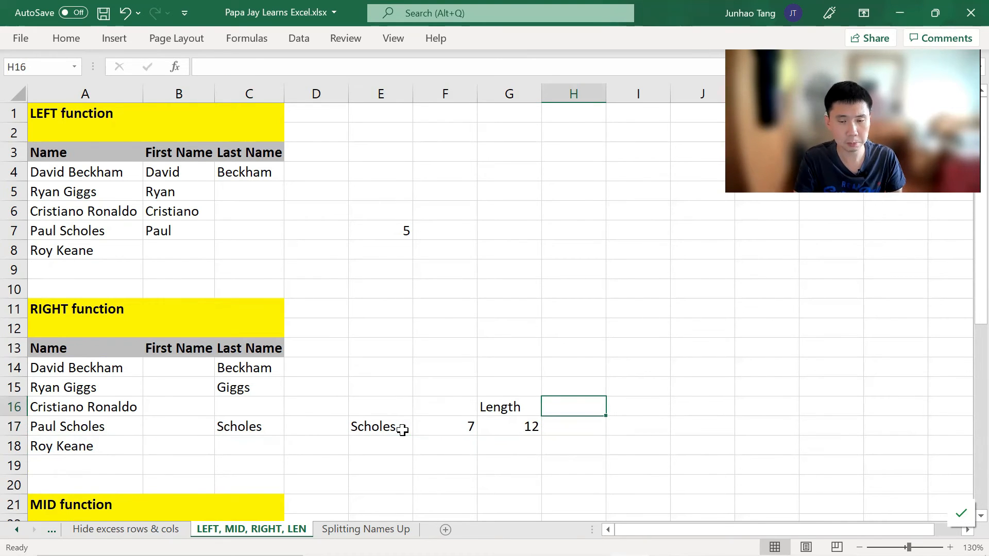
text(S)
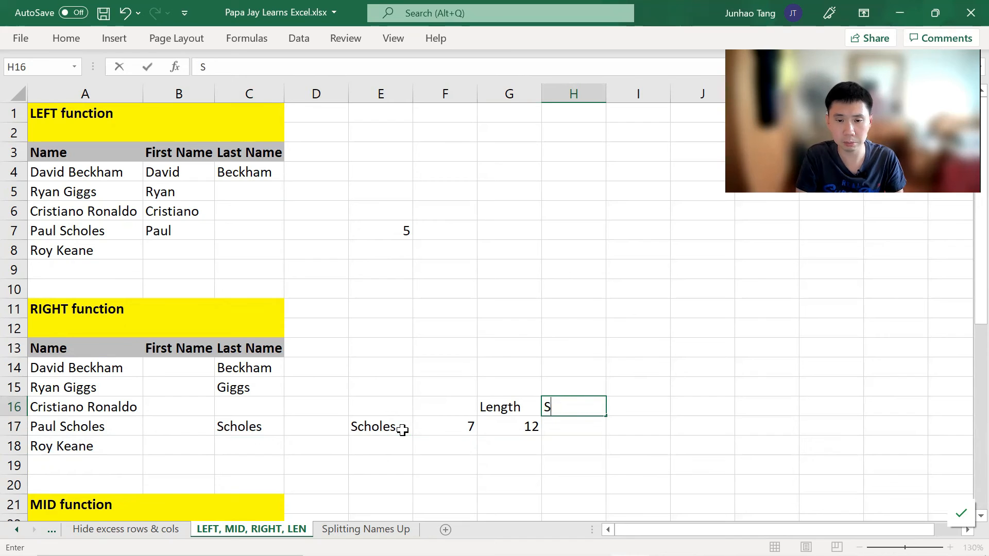
text(pPosition of Space)
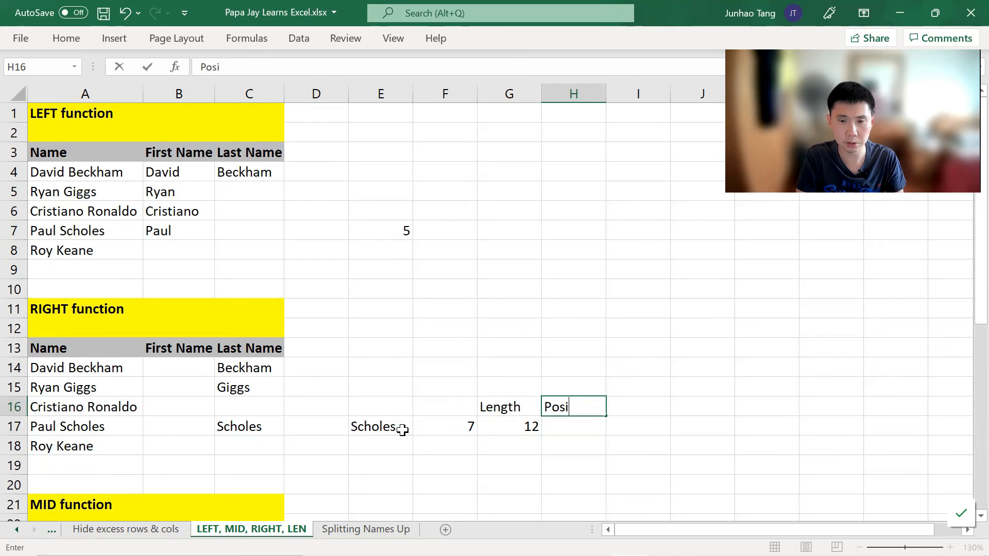
key(Return)
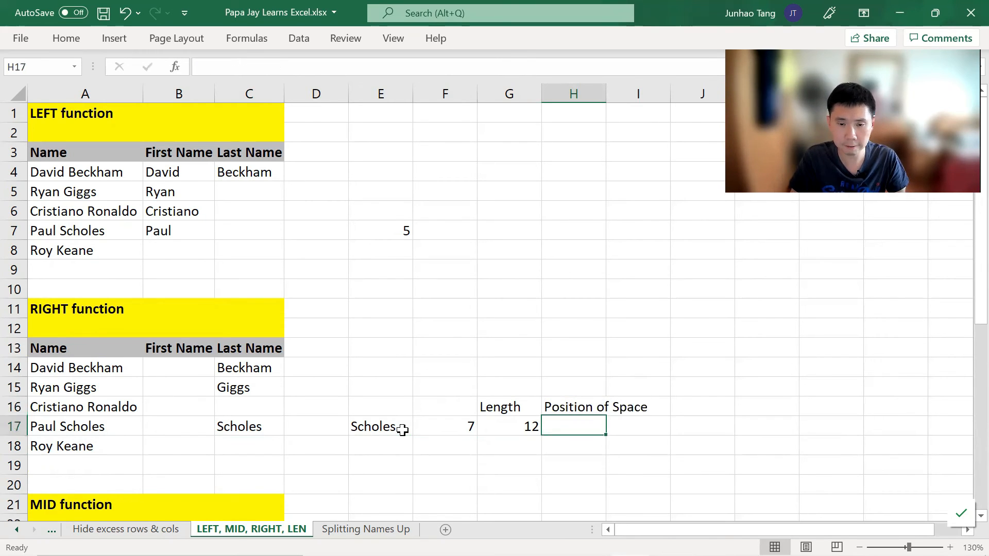
Step: Enter =SEARCH(" ",A17) in H17 to find the position of the space in the name
text(=sea)
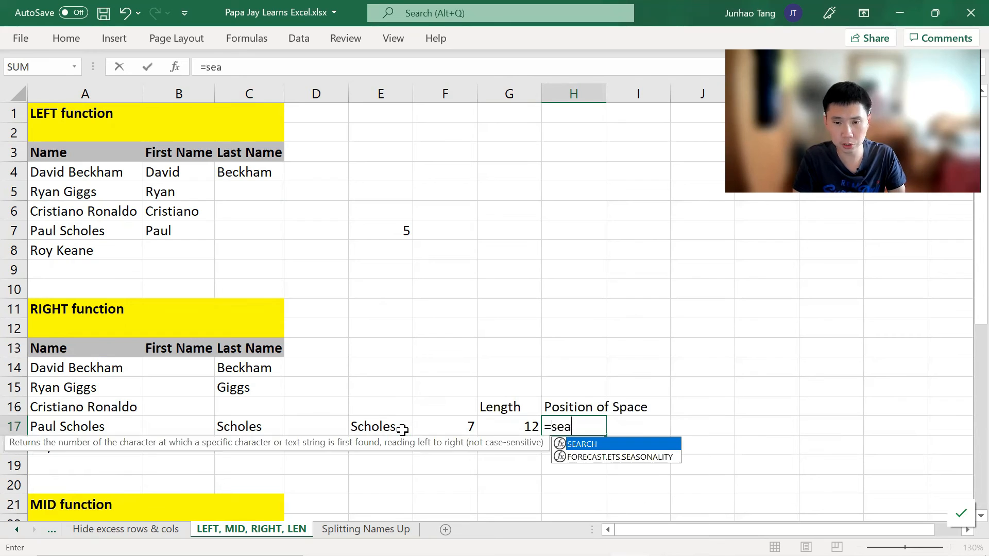
key(Tab)
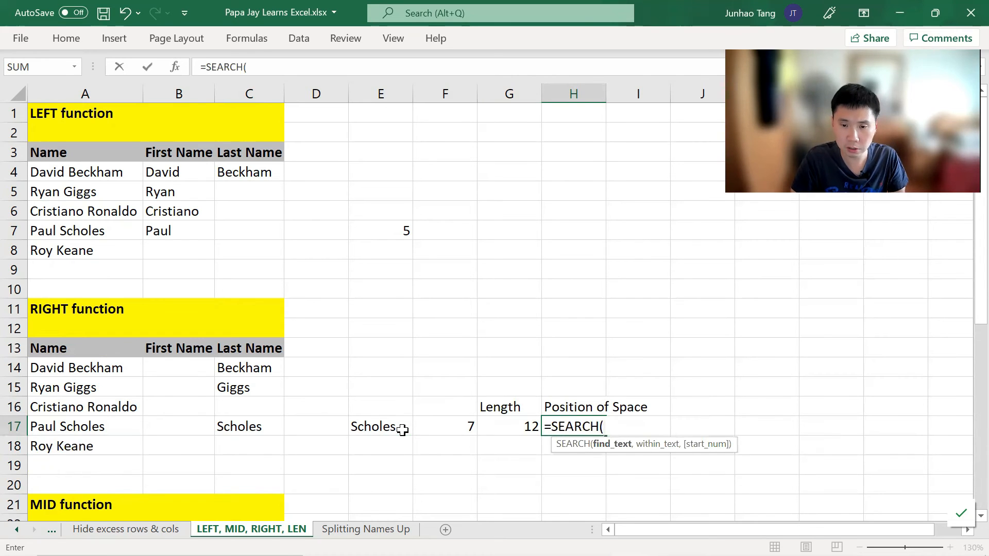
text(" ",)
key(Left)
key(Left)
key(Left)
key(Left)
key(Left)
key(Left)
key(Left)
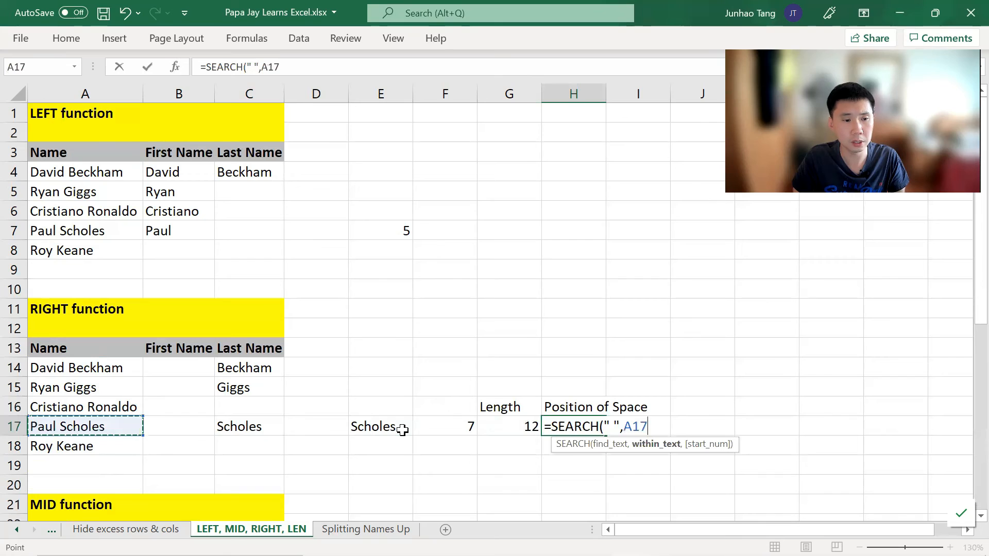
text())
key(Return)
key(Up)
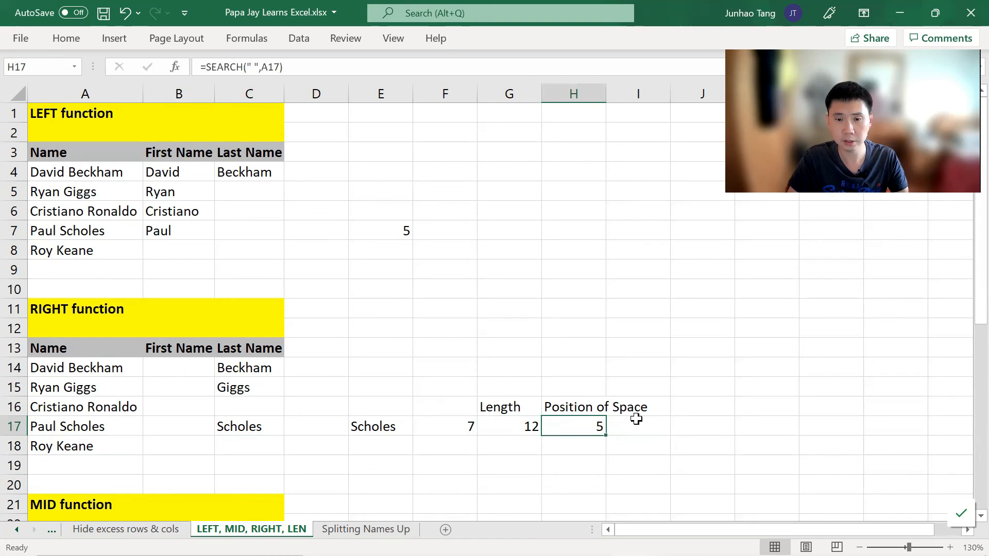
Step: Autofit the width of column H to fit its heading
key(ctrl+space)
key(alt+h)
key(o)
key(i)
key(Right)
key(Right)
key(Left)
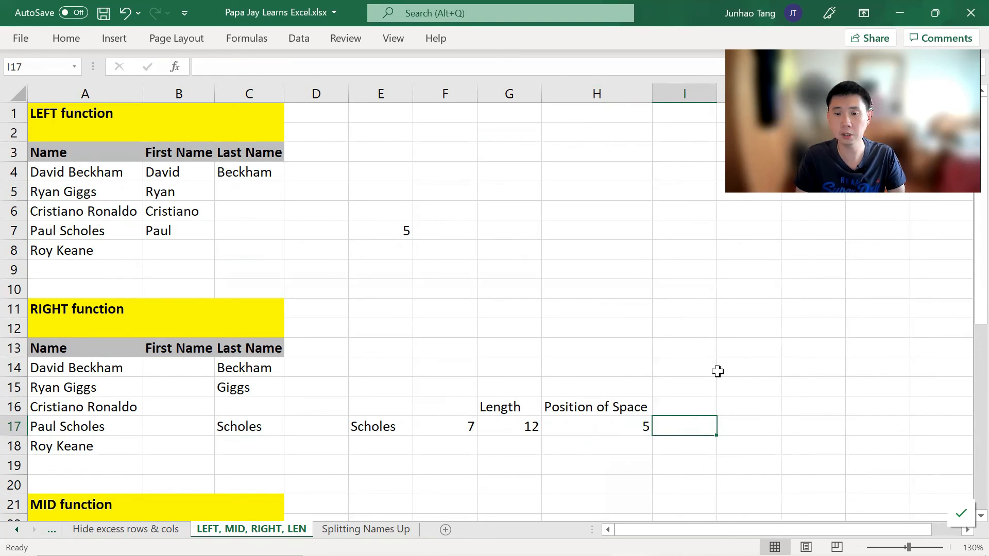
Step: Paste the LEN formula from G17 into I17
key(Left)
key(Left)
key(Left)
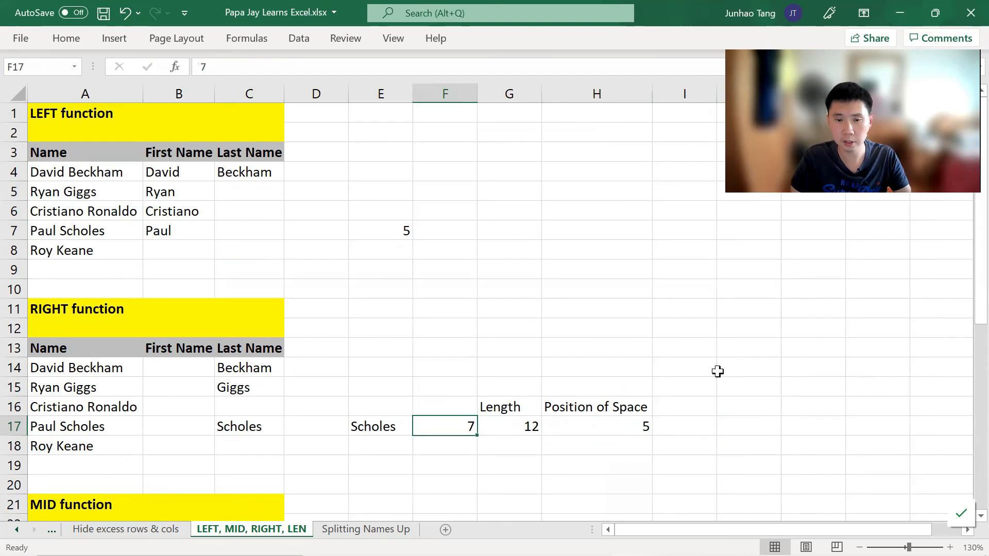
key(Right)
key(Right)
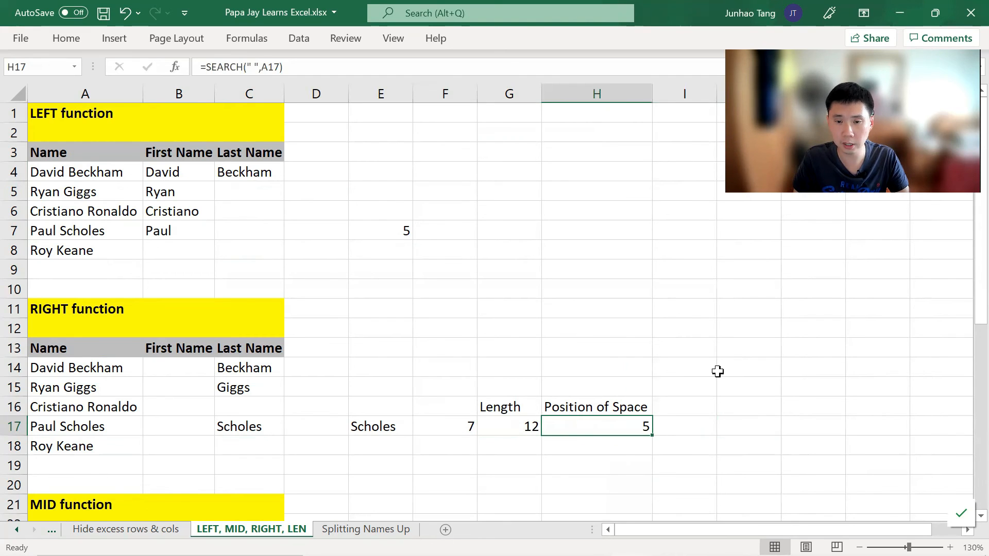
key(Left)
key(F2)
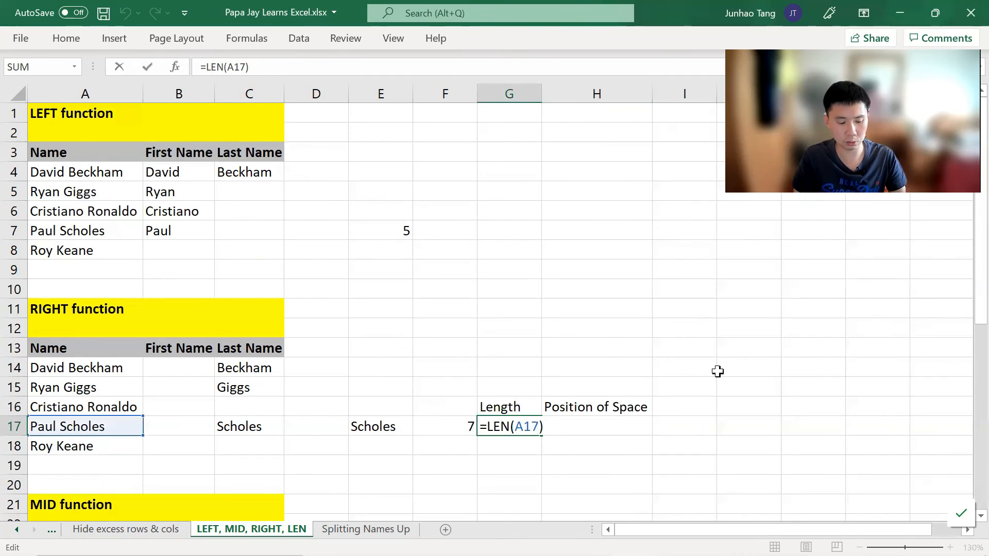
key(Tab)
key(Right)
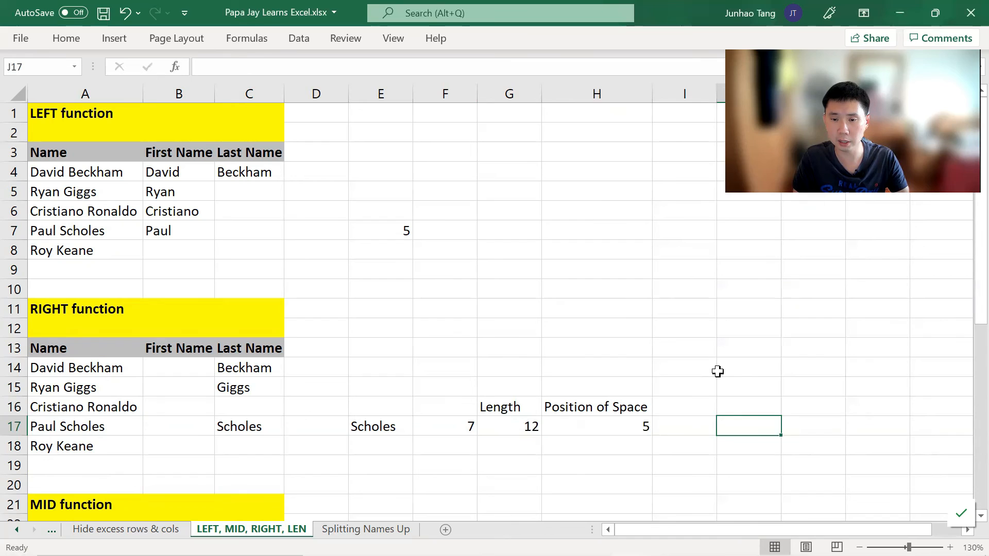
text(=LEN(A17))
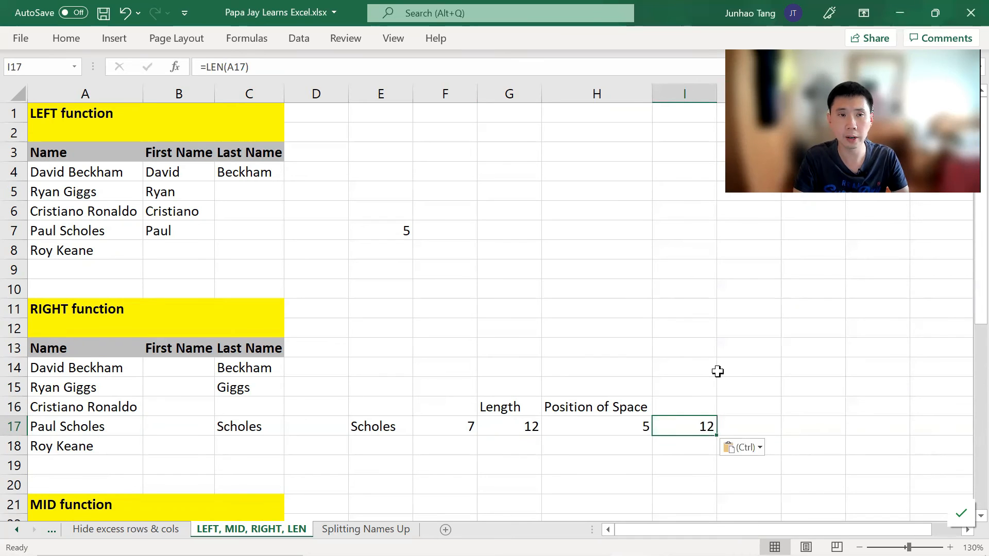
Step: Change I17's formula to =LEN(A17)-H17, declining the suggested typo correction
text(-)
key(Escape)
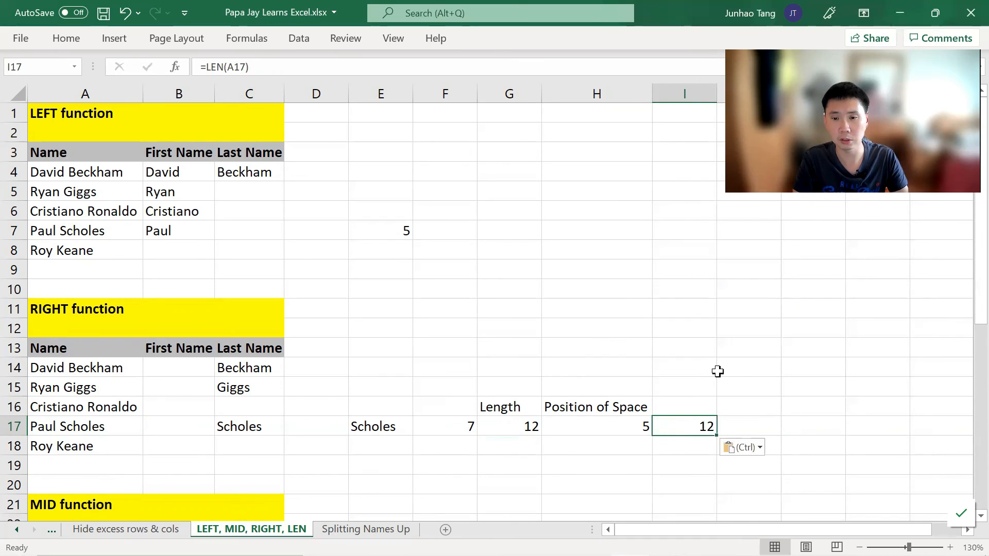
key(F2)
text(-)
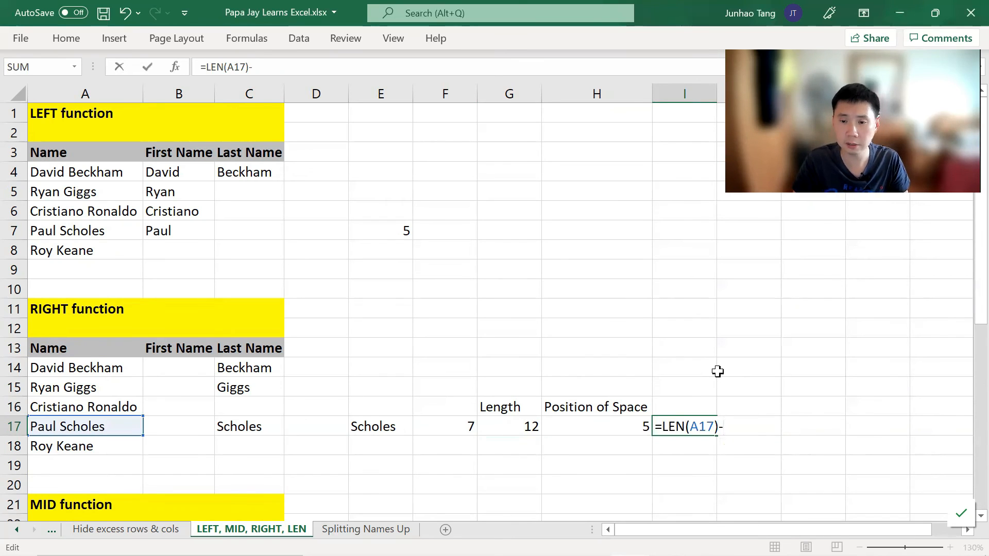
key(Return)
key(n)
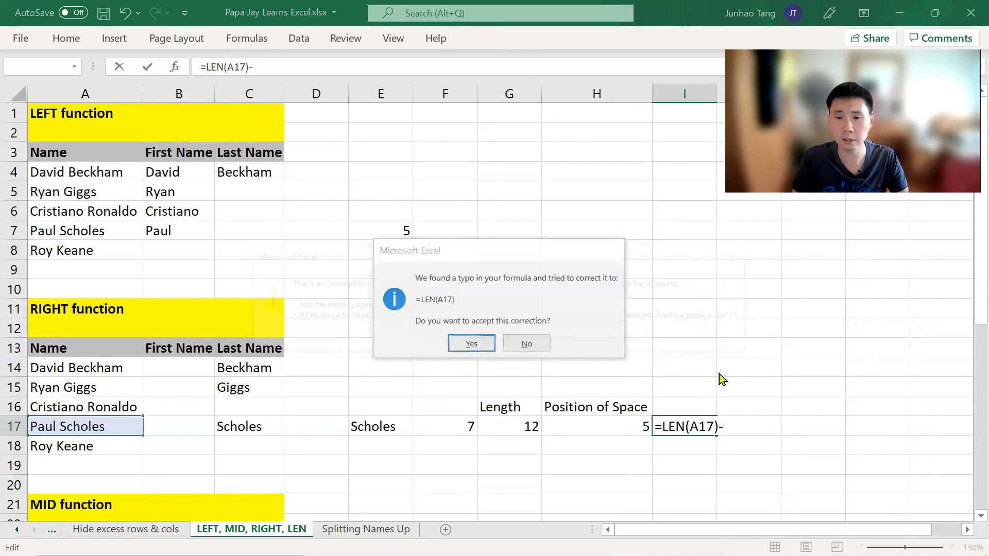
key(Return)
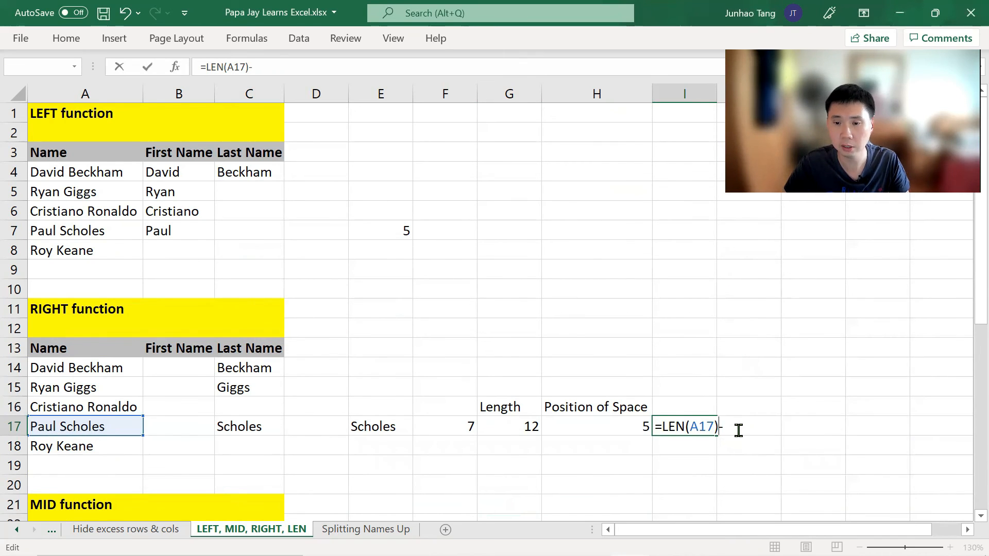
click(606, 422)
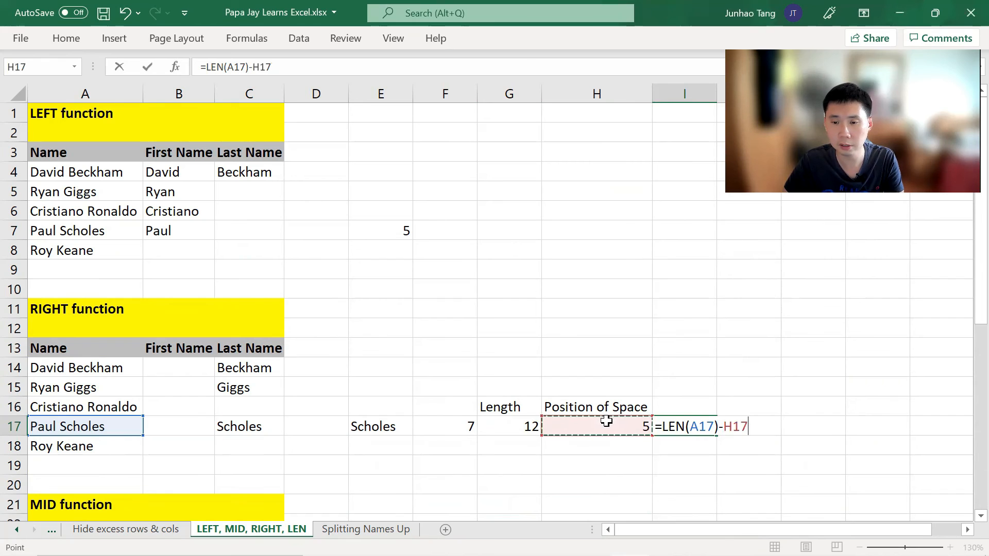
key(Return)
key(Up)
Step: Review the SEARCH formula in H17 in edit mode without changing it
click(606, 421)
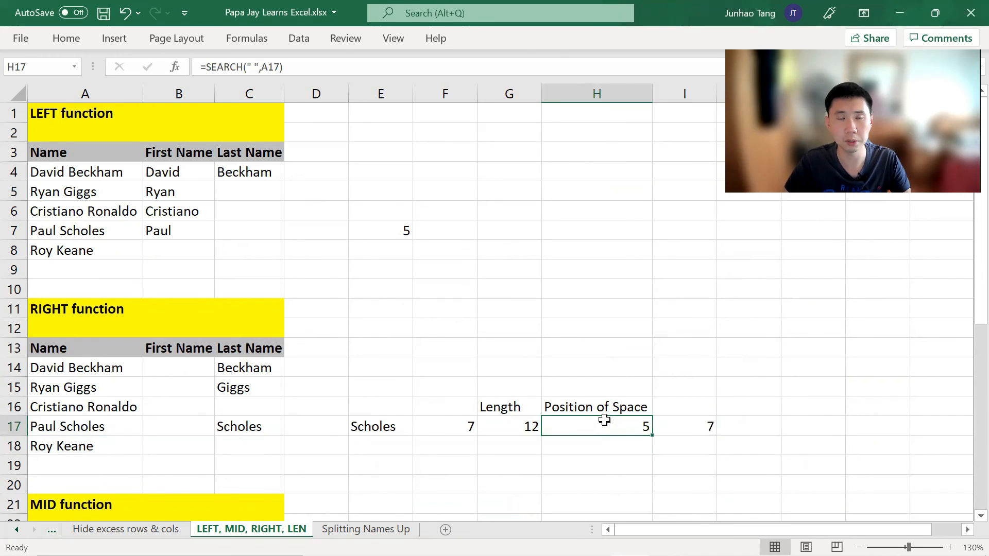
double_click(604, 419)
key(ctrl+shift+Left)
key(ctrl+shift+Left)
key(ctrl+shift+Left)
key(ctrl+shift+Left)
key(ctrl+shift+Left)
key(ctrl+c)
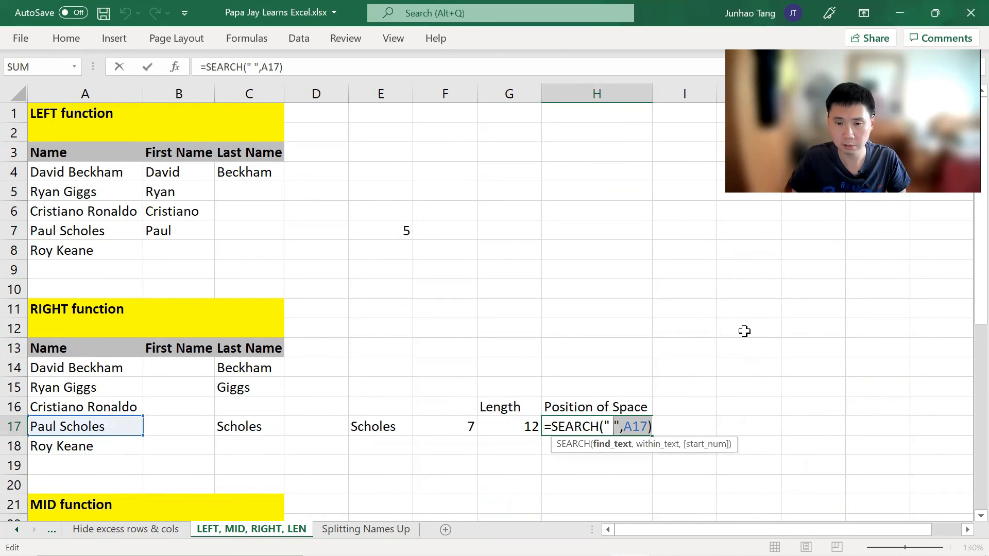
key(Escape)
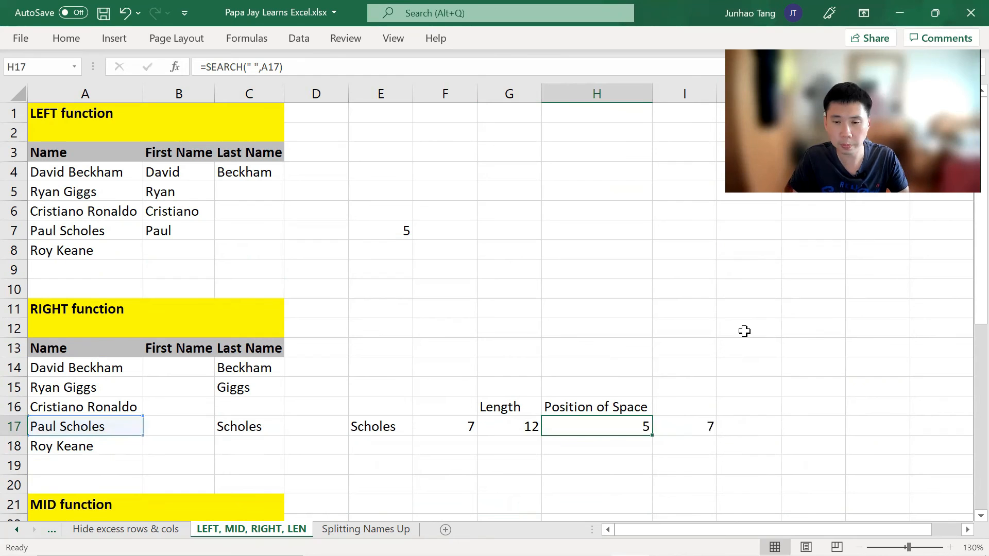
Step: Replace the H17 reference in I17's formula with the SEARCH formula, making it =LEN(A17)-SEARCH(" ",A17)
key(Right)
key(F2)
key(shift+Left)
key(shift+Left)
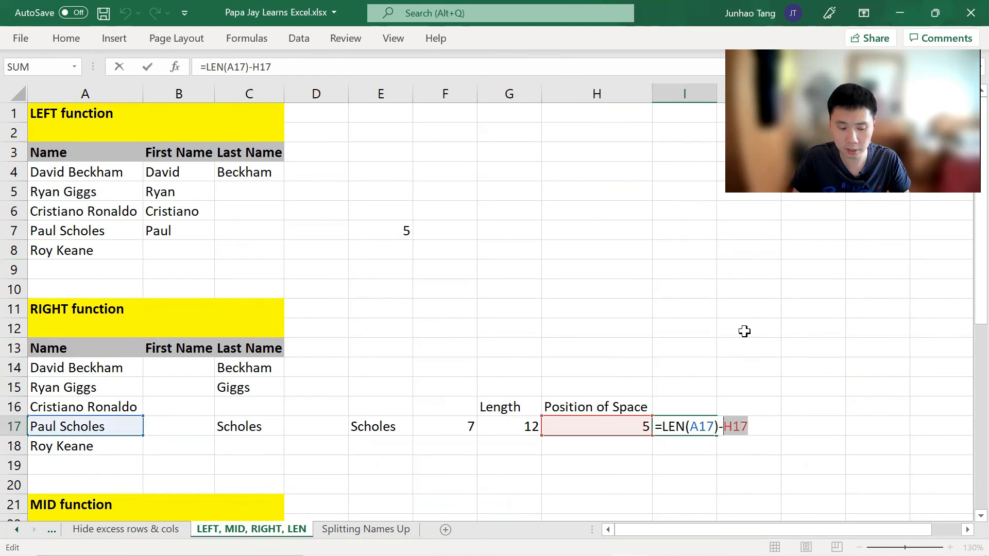
key(ctrl+v)
key(ctrl+Return)
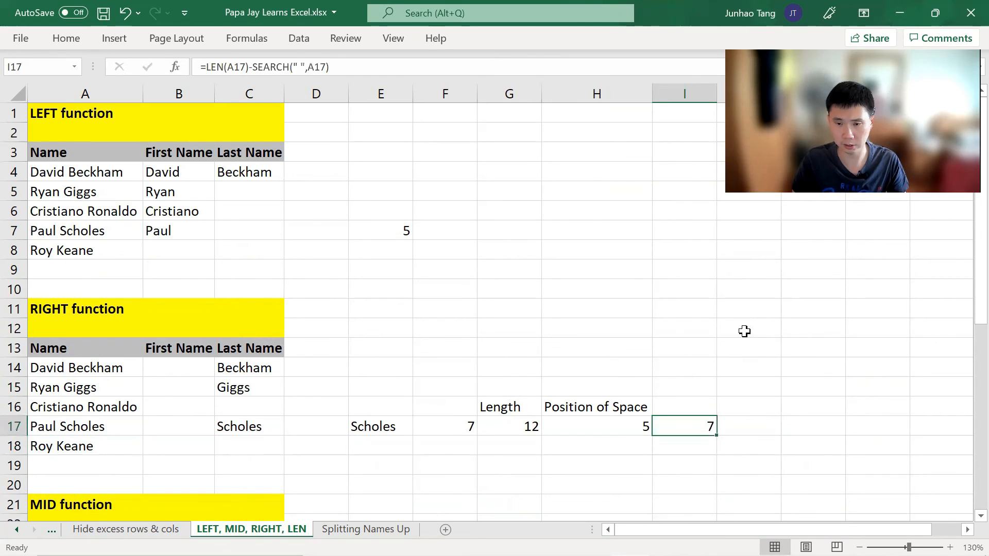
key(Left)
key(Left)
key(Left)
key(Left)
key(Left)
key(Left)
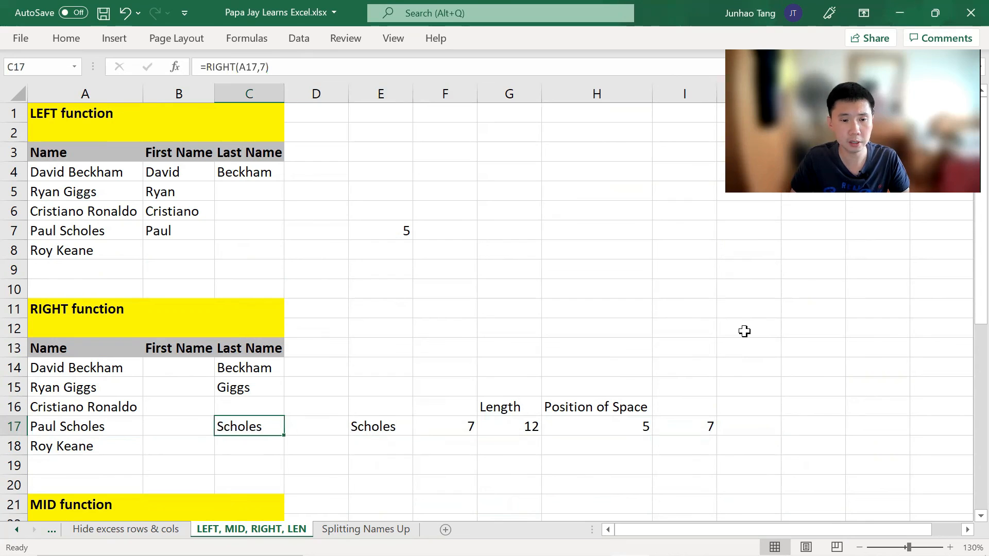
key(F2)
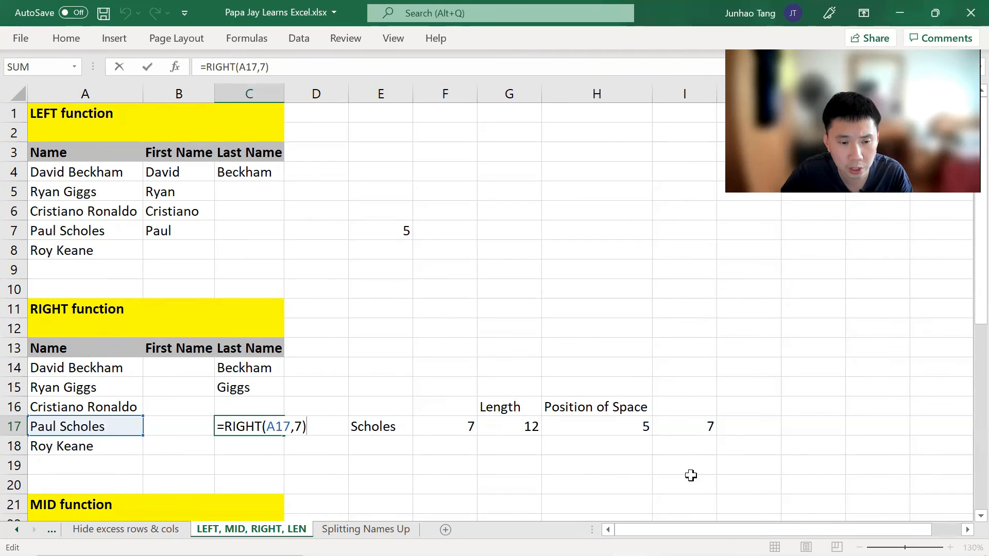
click(296, 428)
key(BackSpace)
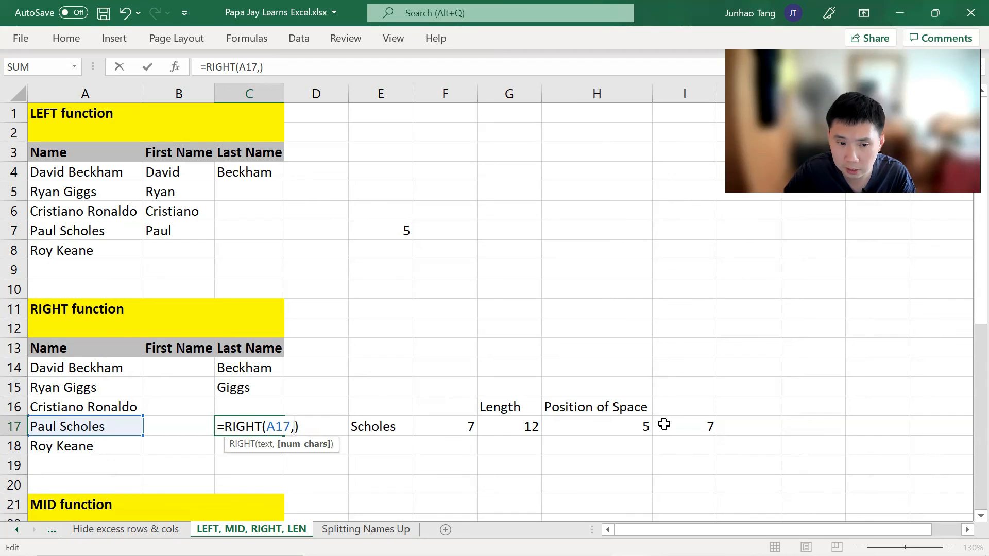
text(7)
key(ctrl+Return)
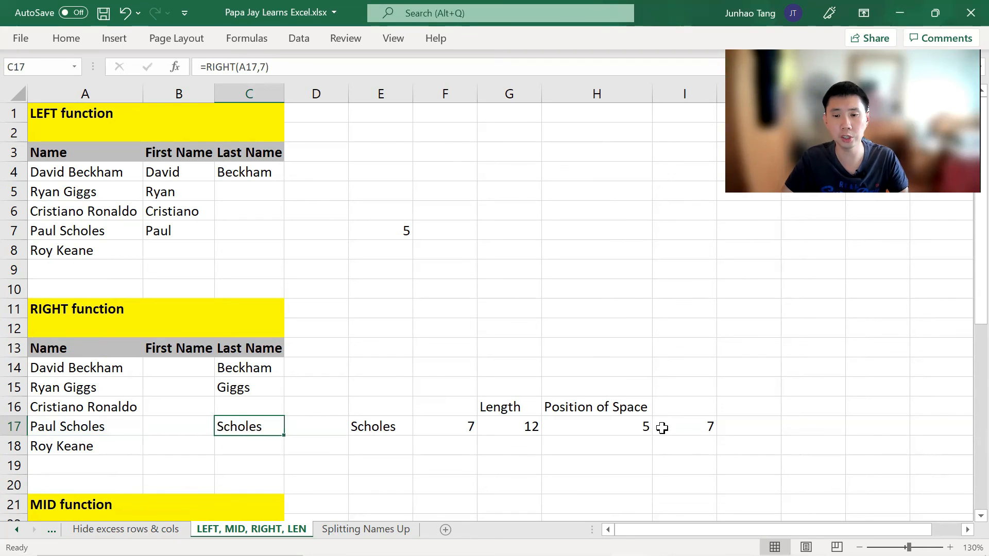
Step: Copy I17's formula text LEN(A17)-SEARCH(" ",A17) without the equals sign
click(662, 428)
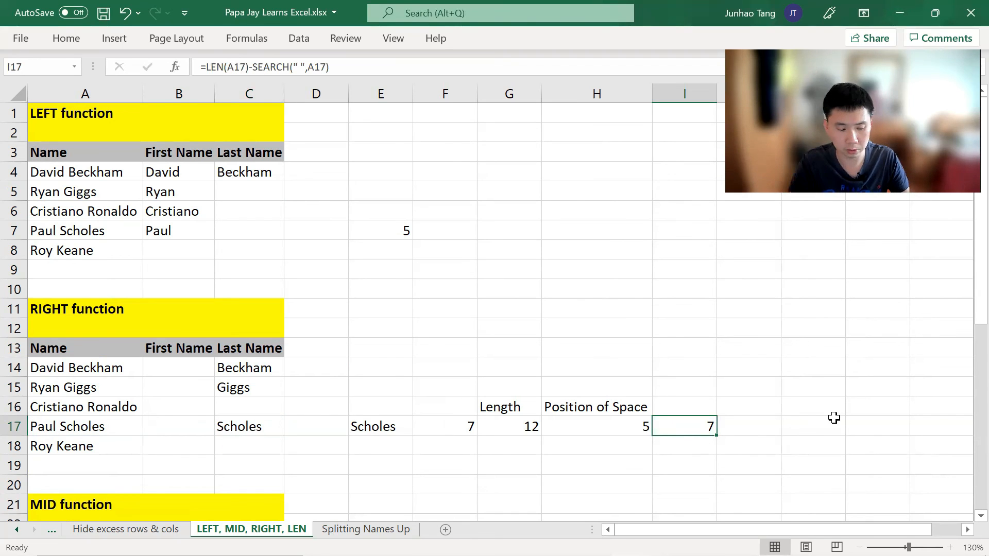
key(F2)
key(ctrl+a)
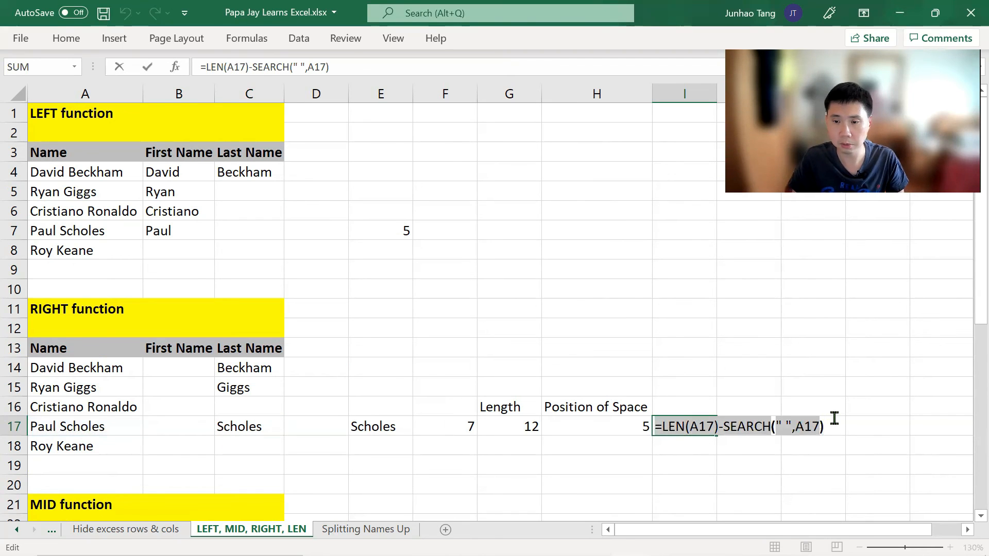
key(Right)
key(ctrl+a)
key(ctrl+c)
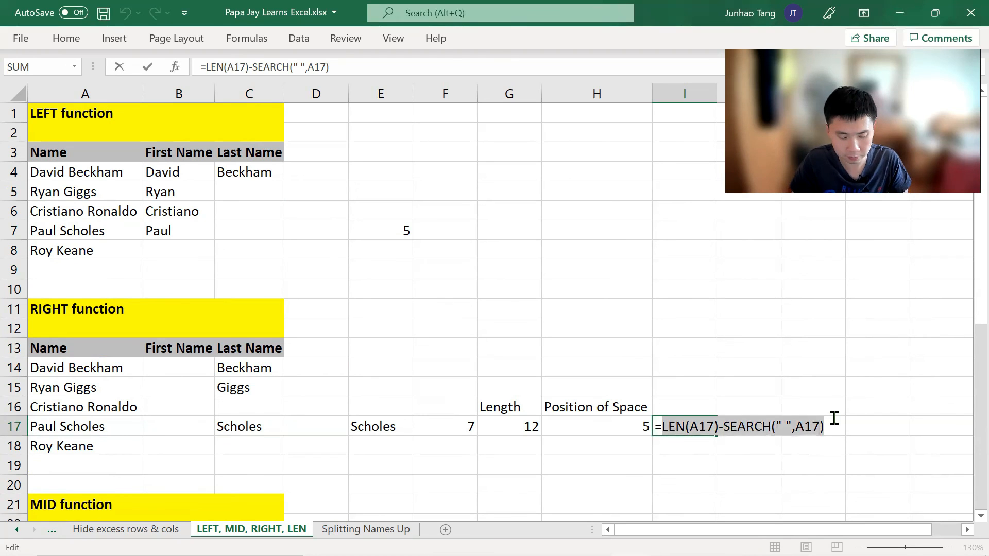
key(Escape)
Step: Replace the fixed 7 in C17's RIGHT formula with the copied expression, giving =RIGHT(A17,LEN(A17)-SEARCH(" ",A17))
key(Left)
key(Left)
key(Left)
key(Left)
key(Left)
key(Left)
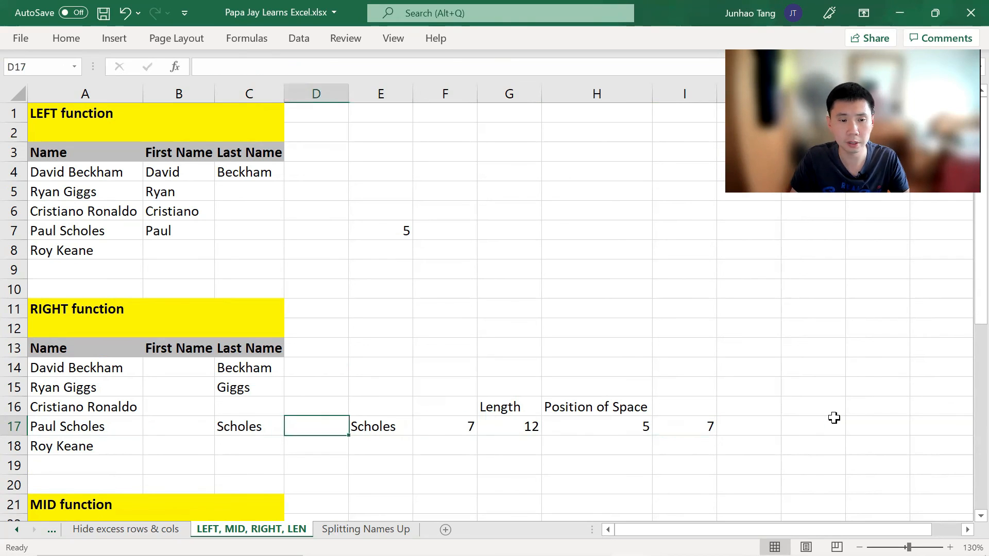
key(F2)
key(Left)
key(shift+Left)
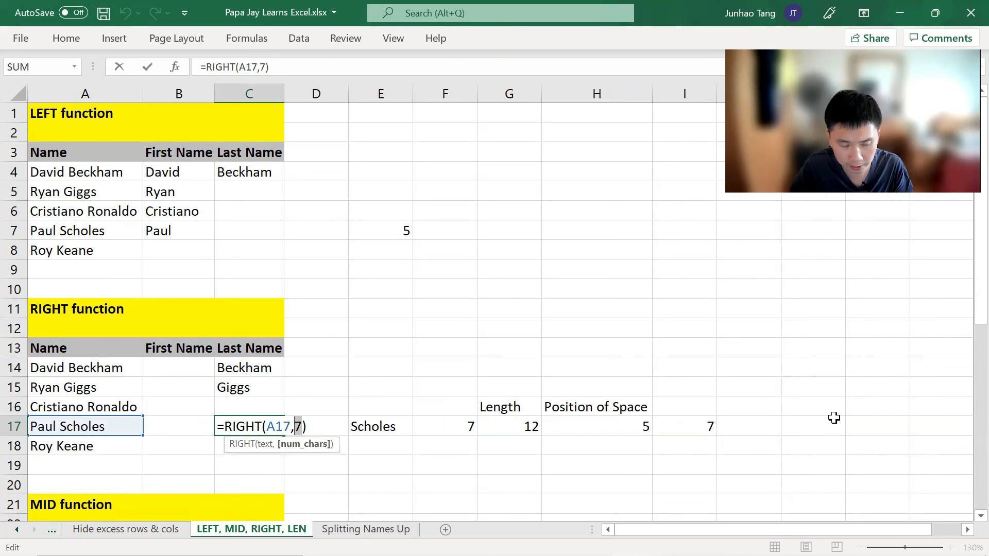
key(ctrl+v)
key(Return)
key(Up)
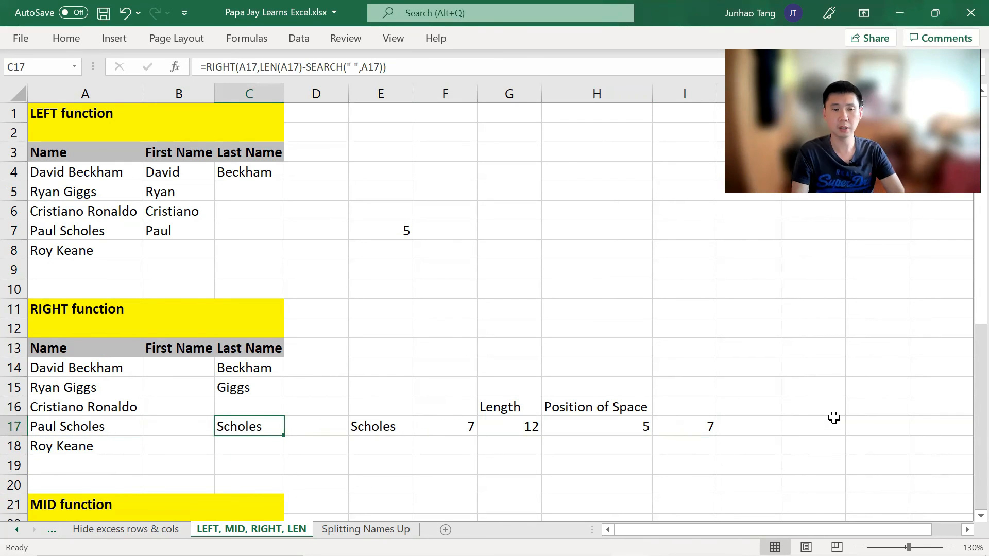
Step: Copy C17's dynamic RIGHT formula into the last-name cells C14 to C18
key(ctrl+c)
key(Up)
key(Up)
key(Up)
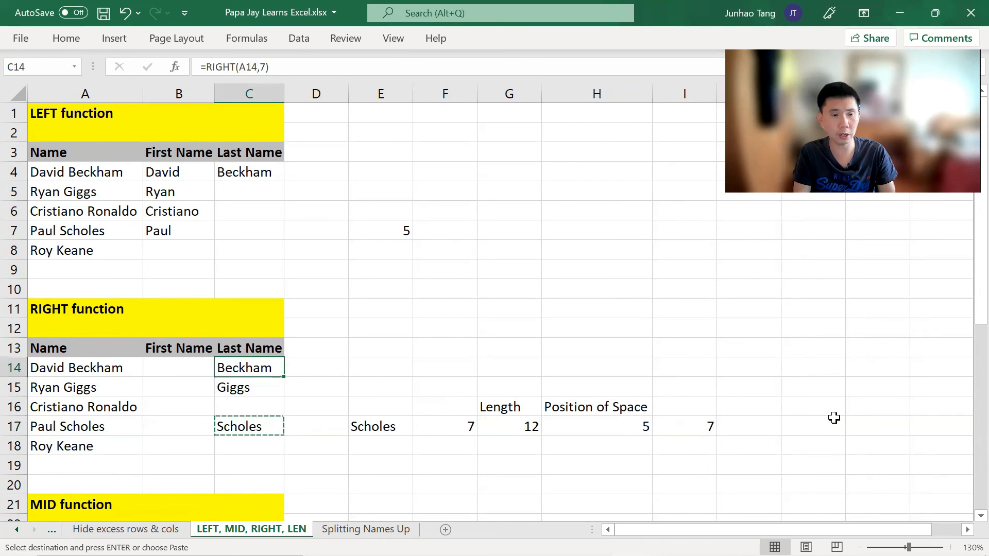
key(shift+Down)
key(shift+Down)
key(shift+Down)
key(shift+Down)
key(ctrl+v)
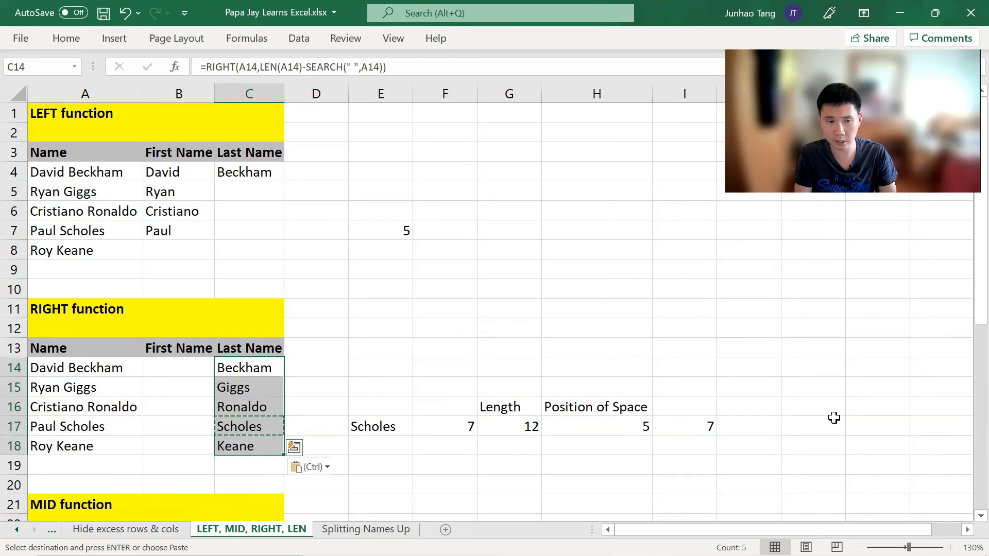
Step: Save the workbook
key(Up)
key(Down)
key(Down)
key(ctrl+s)
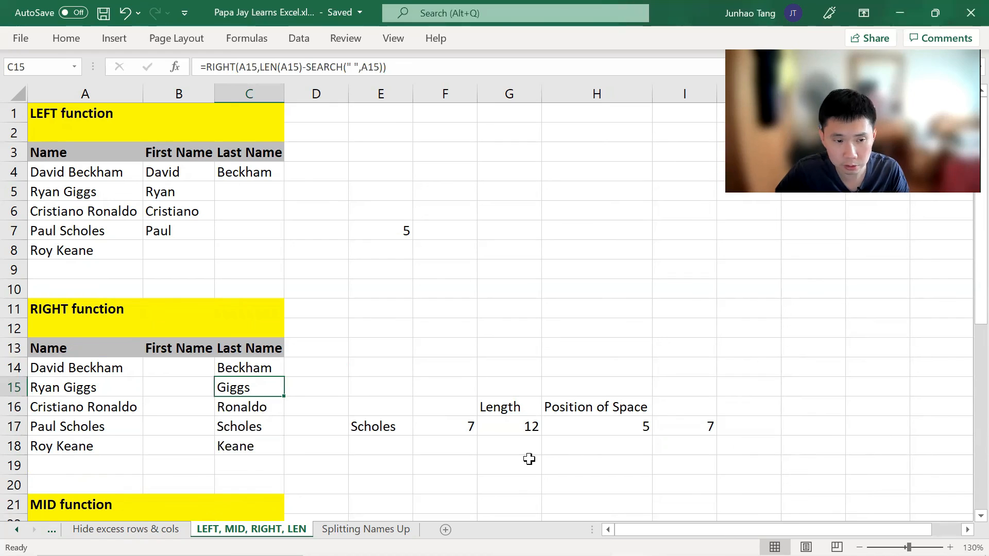
Step: Review the first-name formulas in B4:B5 and the last-name results in C14:C18
click(185, 172)
click(178, 192)
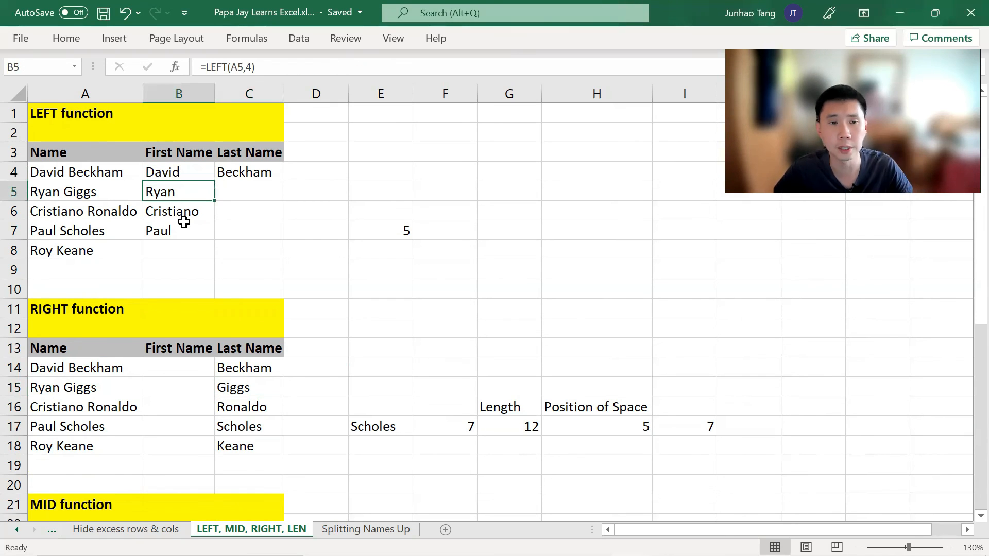
drag(274, 366, 264, 446)
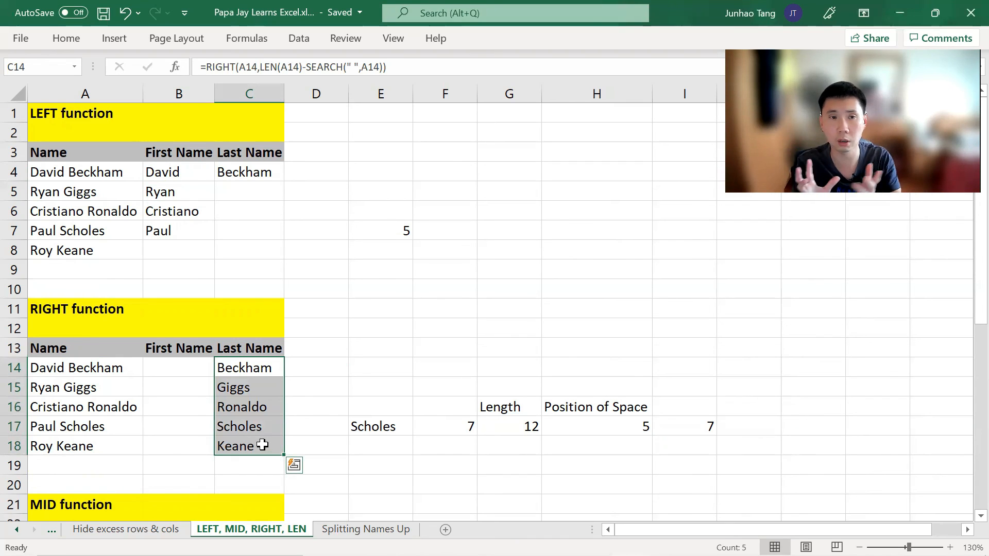
click(263, 427)
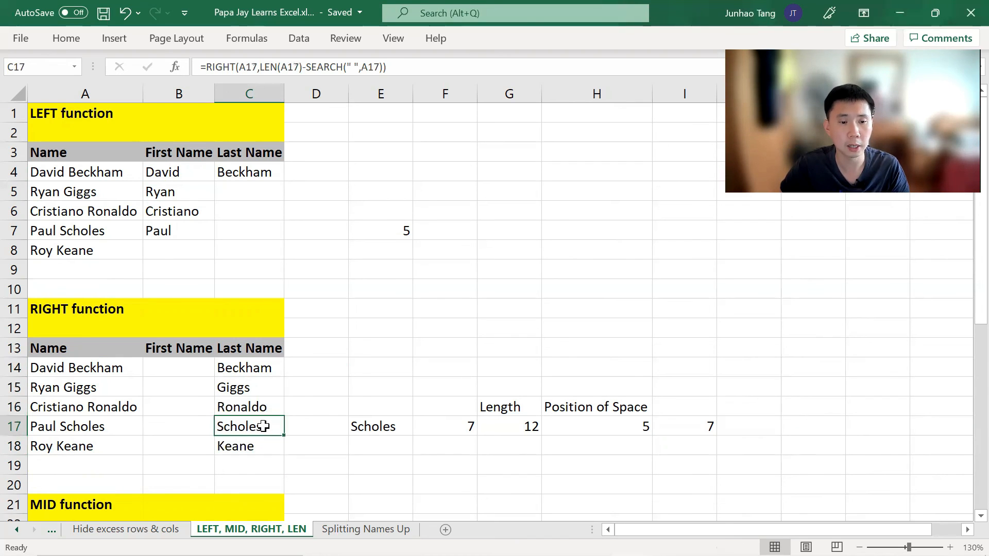